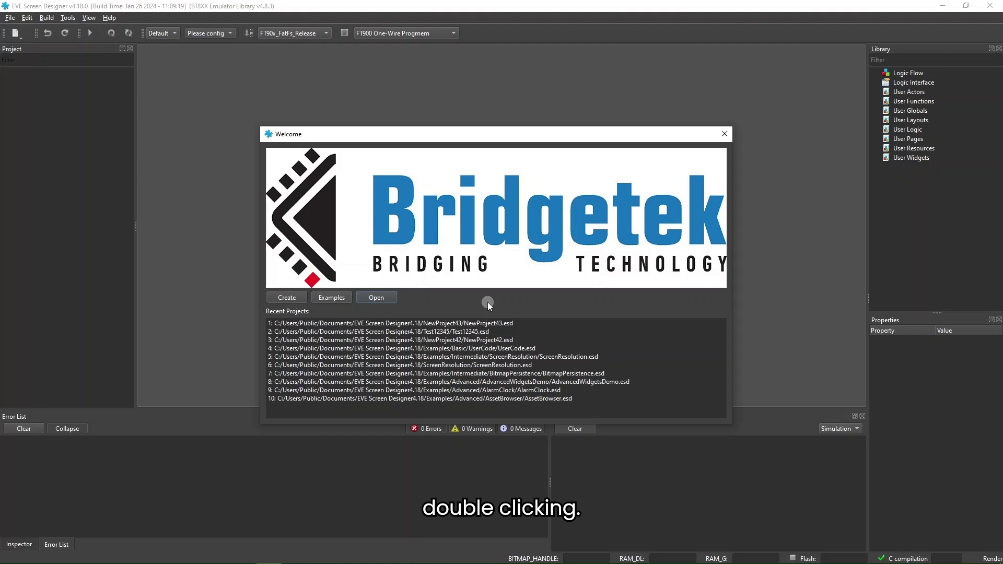
- View the existing project folders available for opening, and browse the Basic, Intermediate and Advanced example projects
left_click(377, 299)
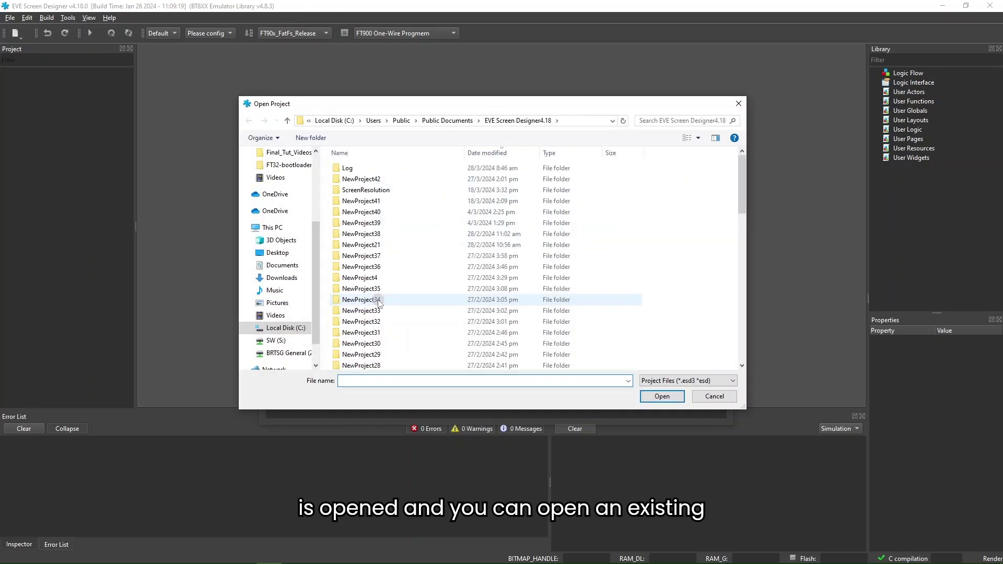
left_click(701, 399)
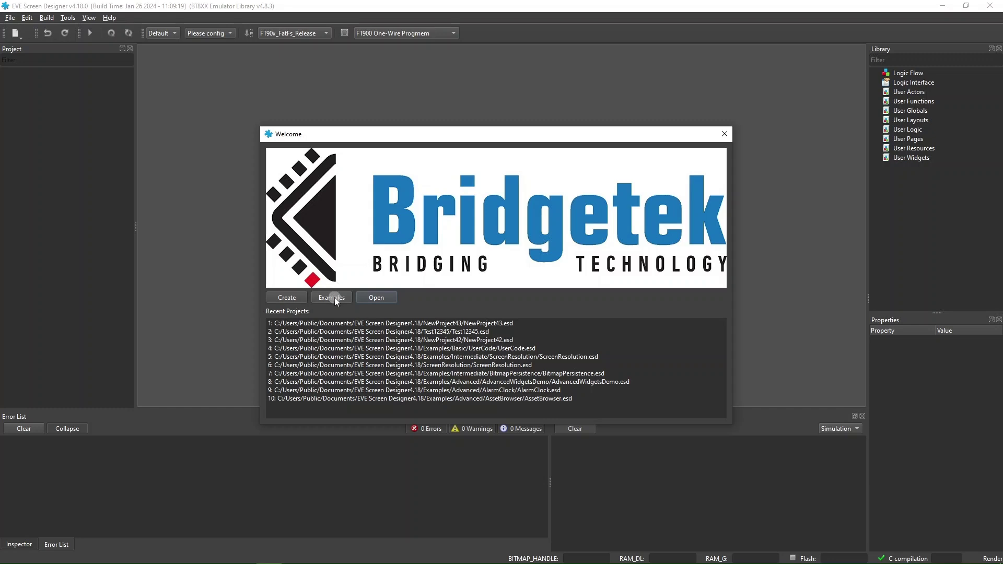
left_click(333, 298)
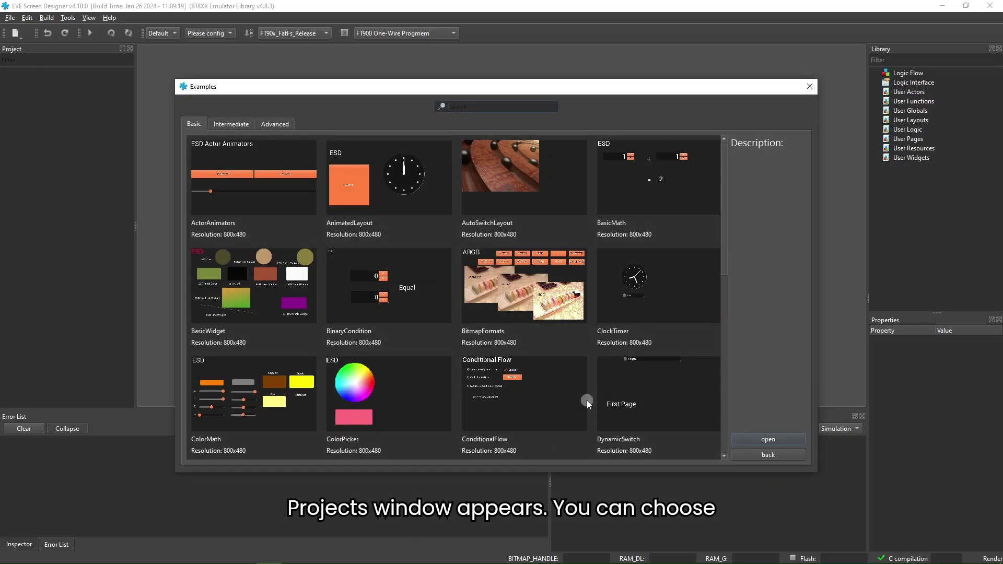
scroll(459, 309, "down", 5)
scroll(460, 309, "up", 5)
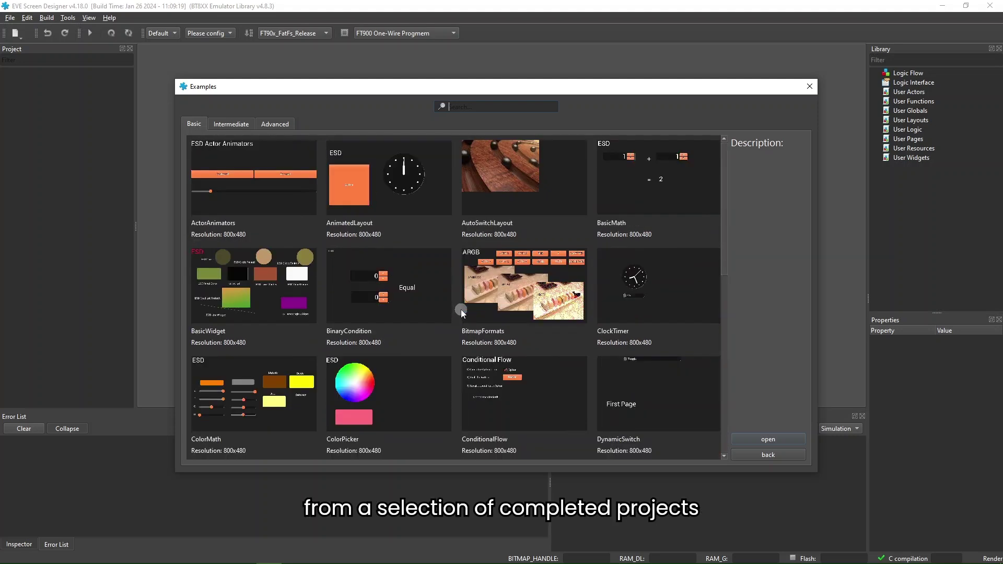
left_click(230, 125)
left_click(281, 123)
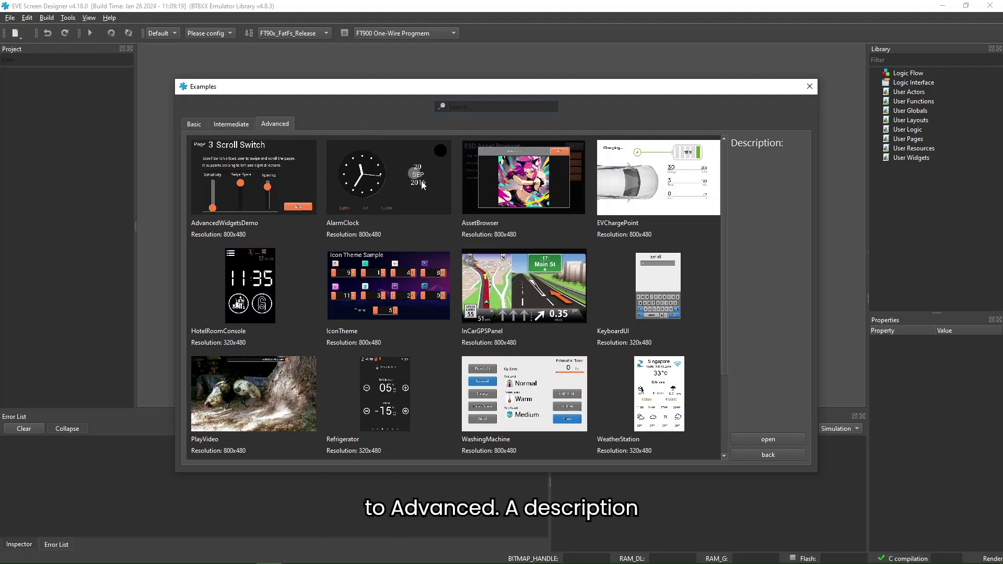
- Read the descriptions of the InCarGPSPanel, WashingMachine and WeatherStation examples, and return to the welcome screen
left_click(540, 300)
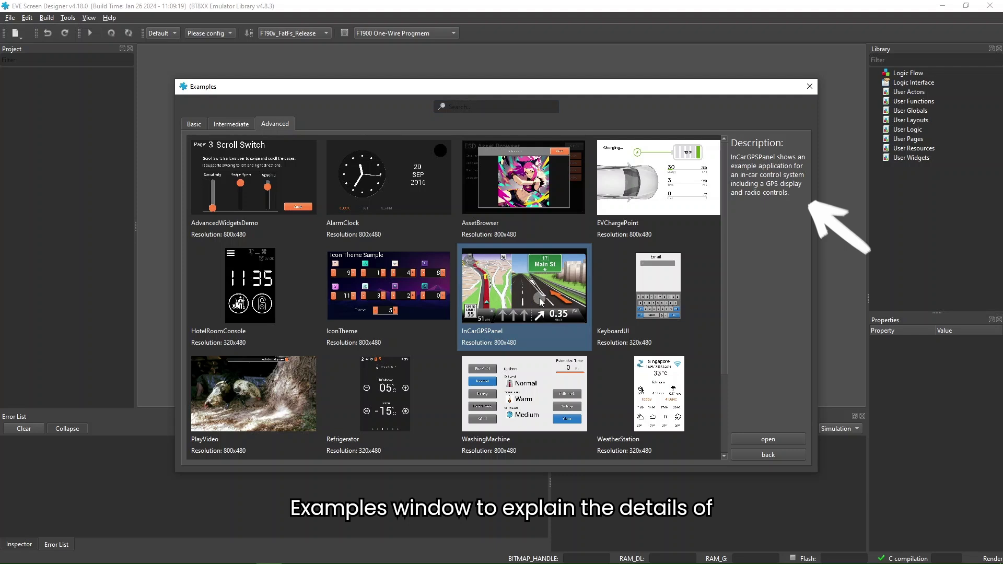
left_click(548, 378)
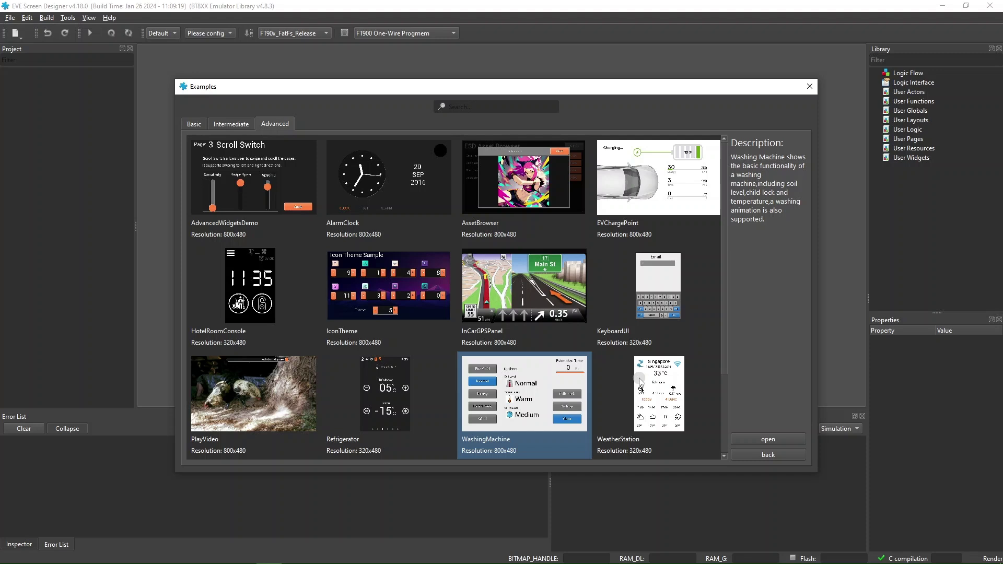
left_click(641, 383)
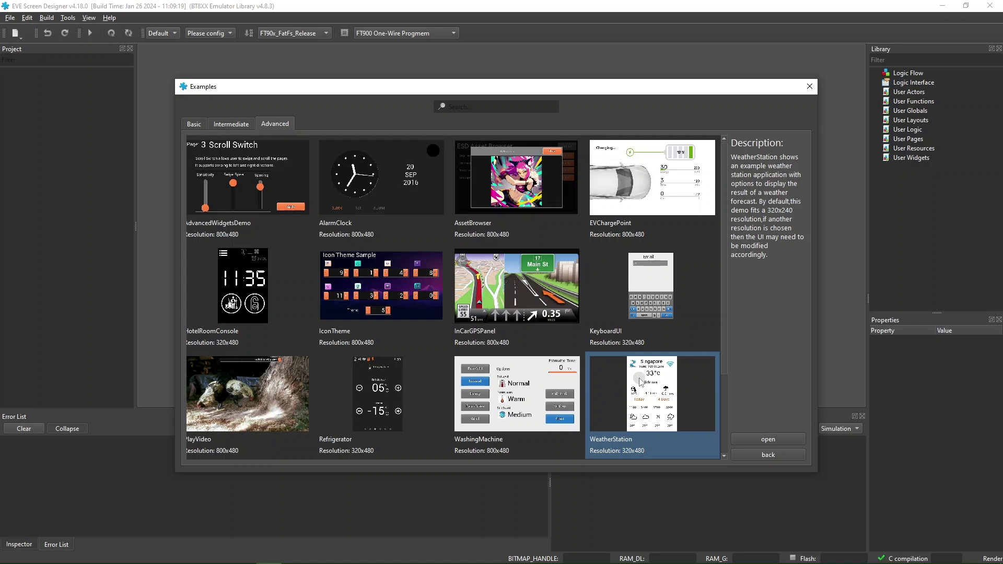
left_click(777, 456)
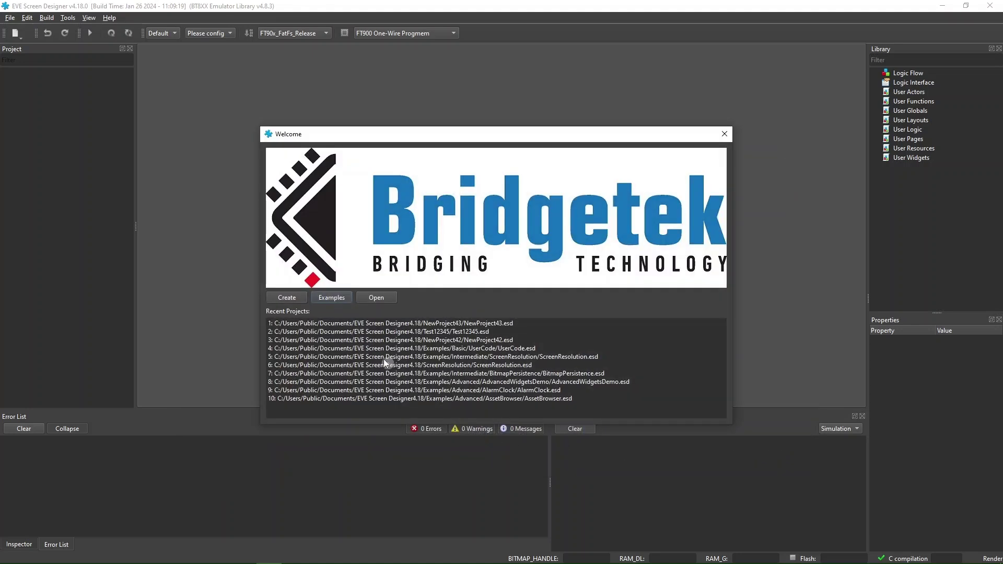
- Start a new project with targets VM816CU50A and VM816C50A, the Esd_WebStyle_Widgets library, and location C:/Users/Public/Documents/EVE Screen Designer4.18/NewProject4332112
left_click(292, 298)
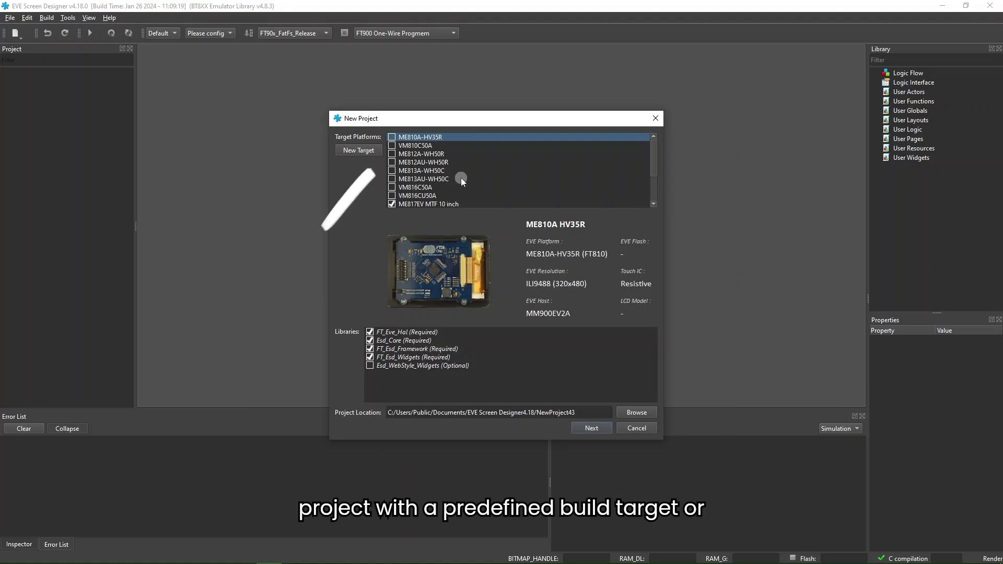
scroll(460, 178, "down", 2)
scroll(461, 178, "up", 2)
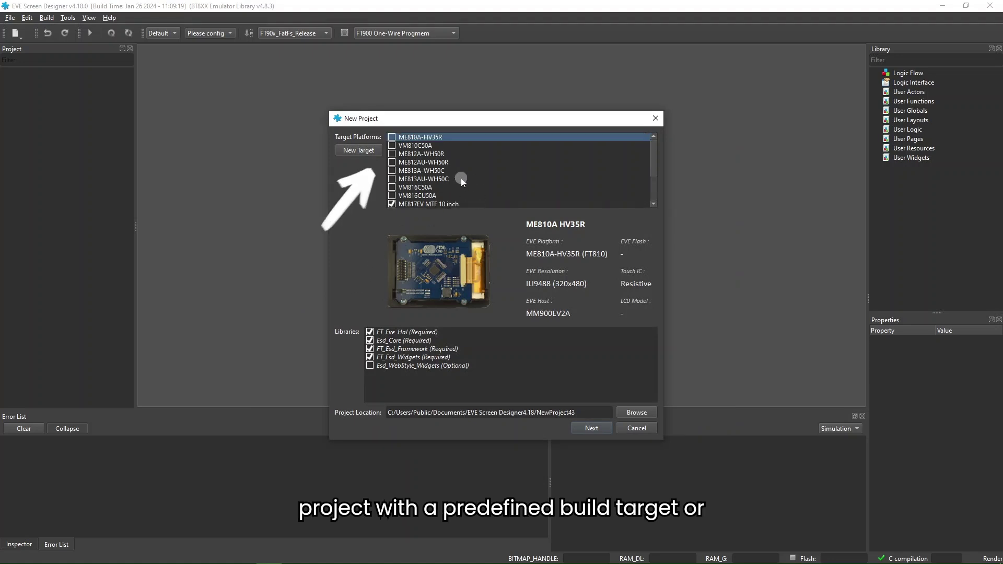
left_click(391, 195)
left_click(391, 187)
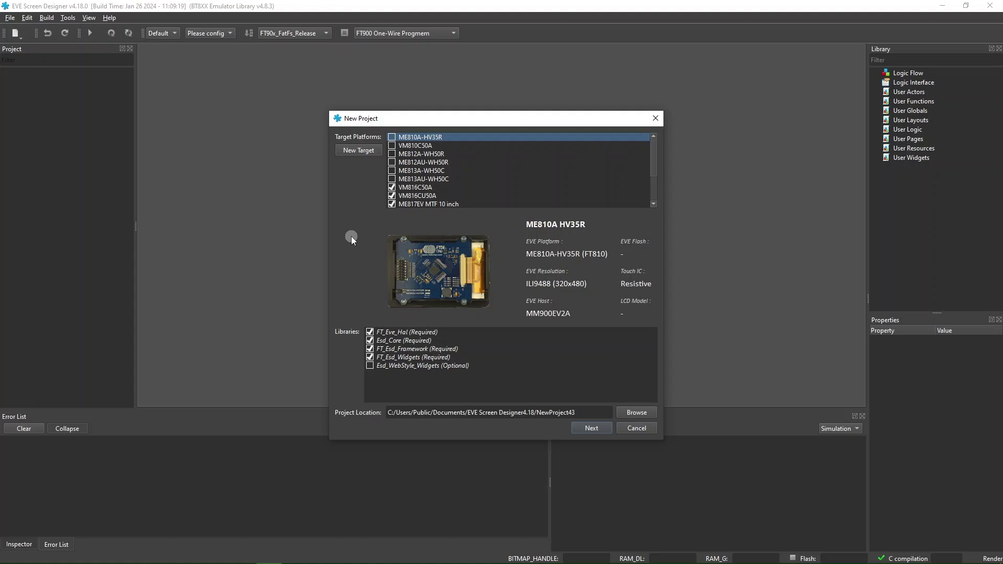
left_click(375, 365)
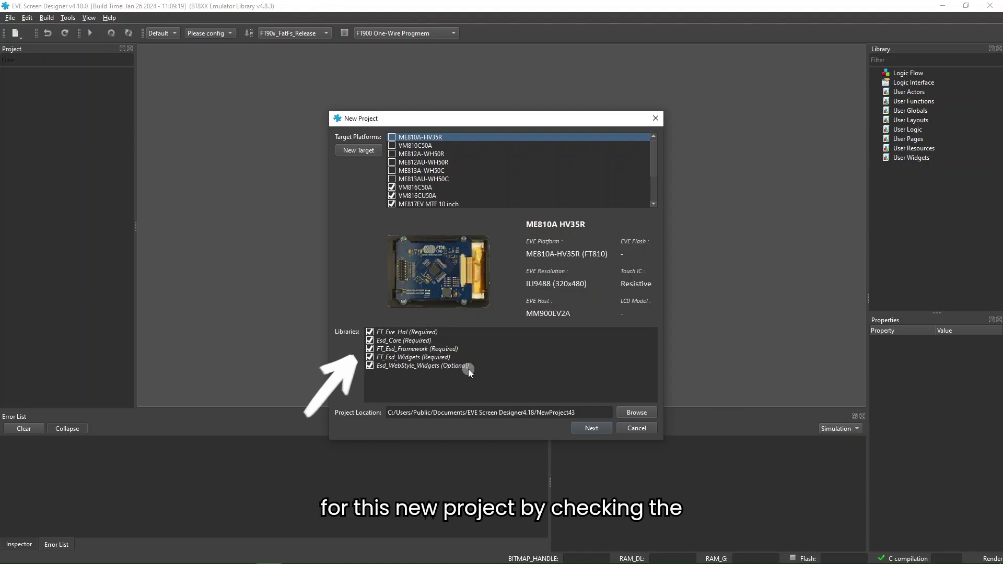
left_click(592, 412)
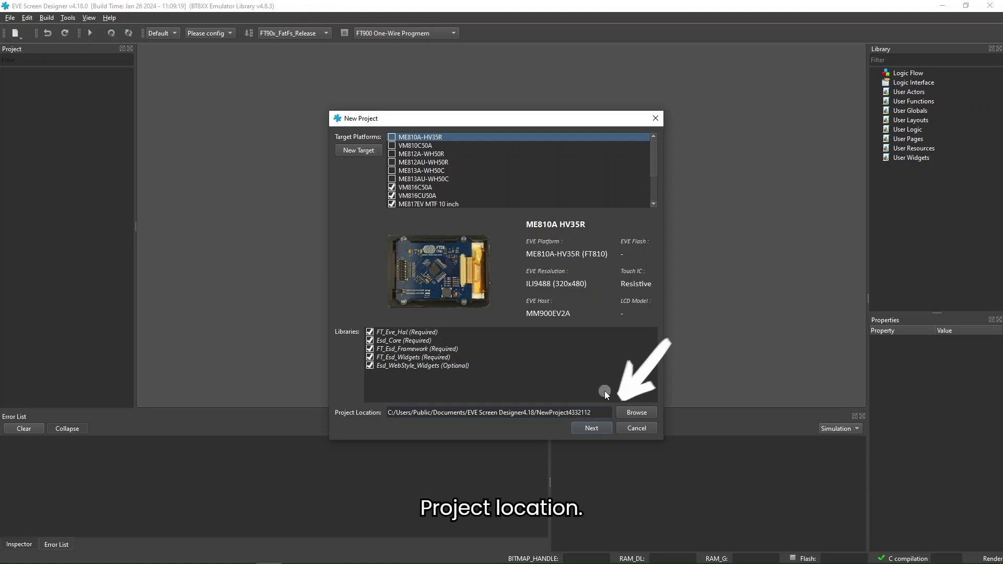
- Review the settings for defining a new build target, and cancel without adding one
left_click(360, 152)
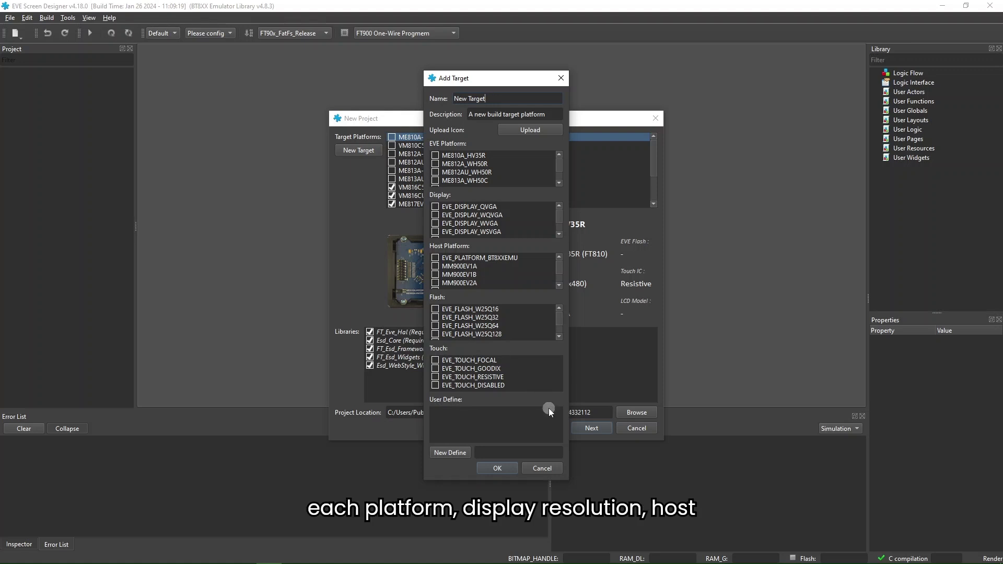
left_click(541, 467)
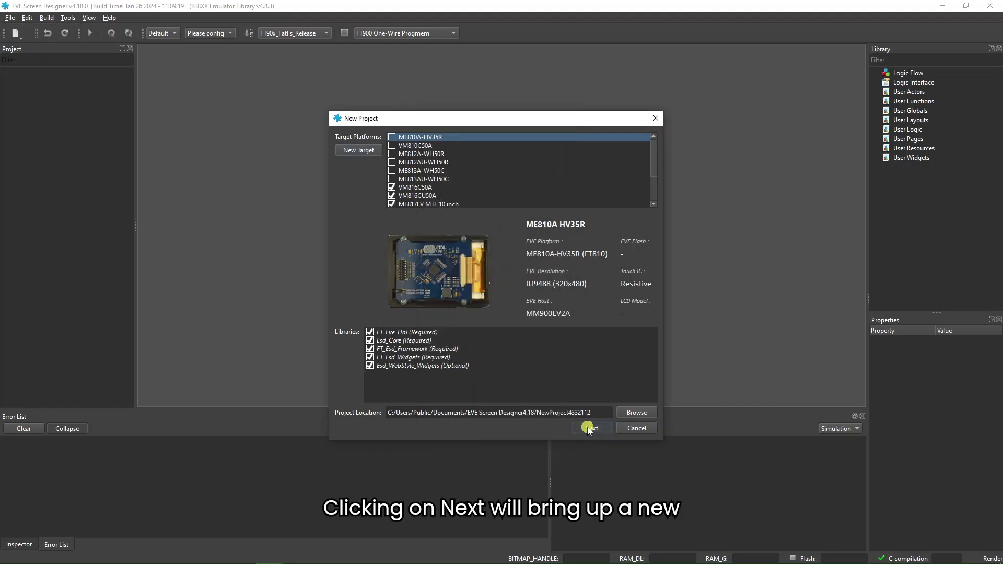
- Configure the new project with one added page and create it
left_click(590, 427)
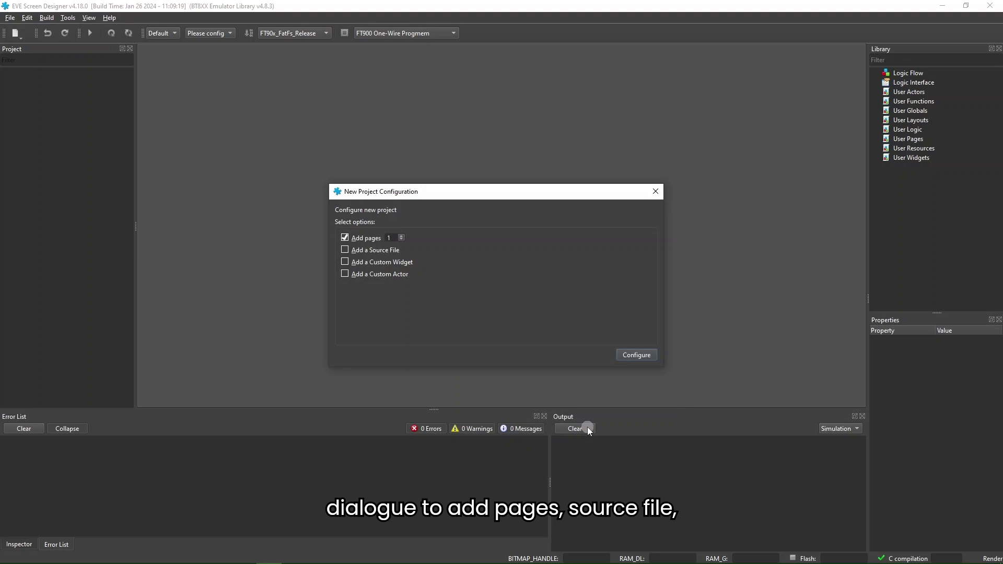
left_click(637, 355)
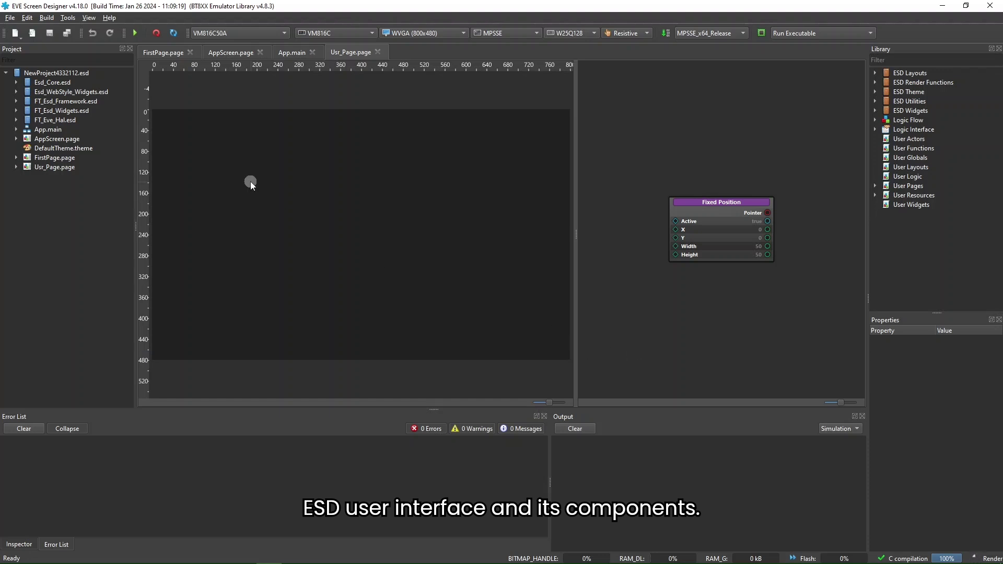
- Look through the commands in the File to Help menus, including the user guide entry
left_click(10, 17)
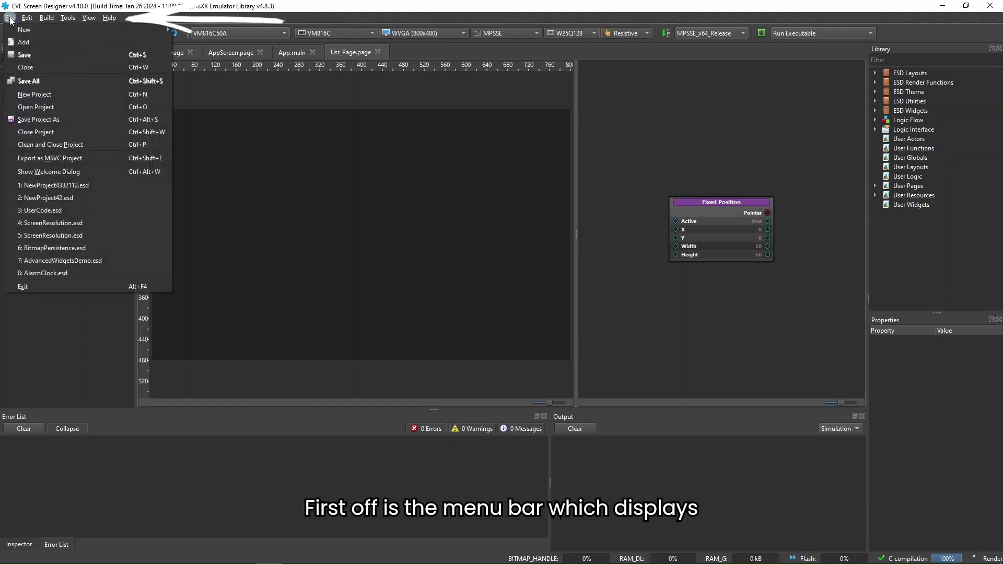
mouse_move(24, 20)
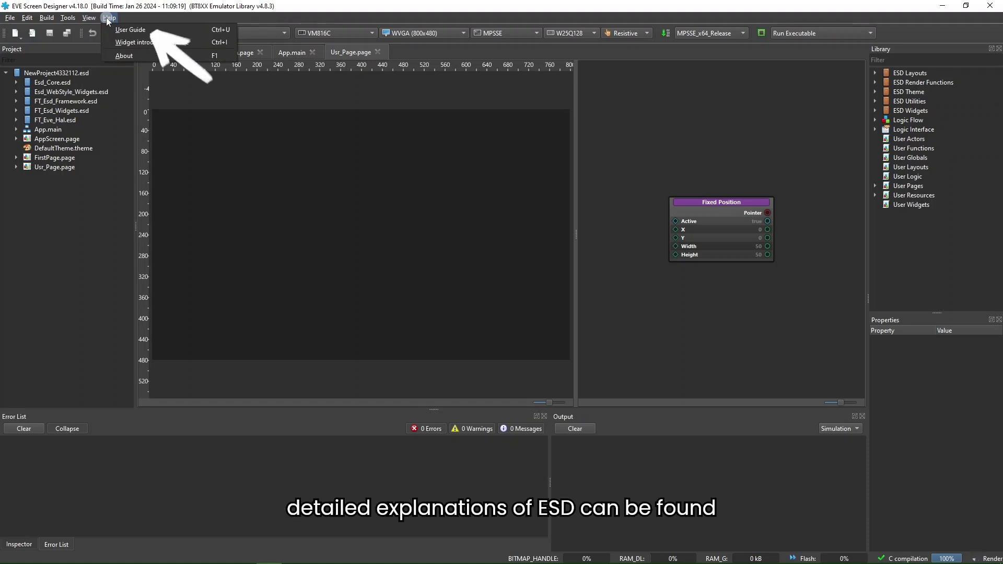
left_click(130, 20)
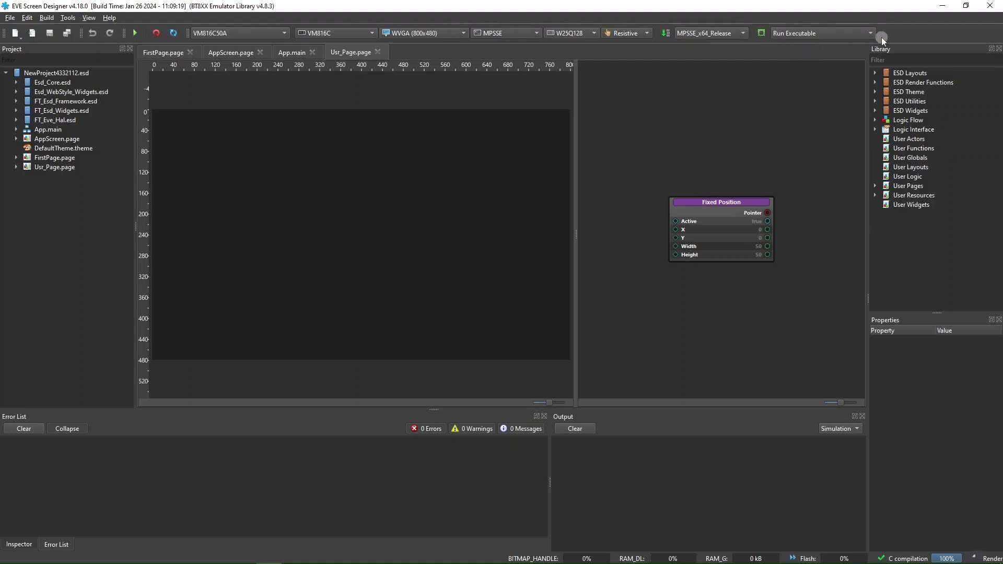
- View the open App.main and AppScreen.page editors, and bring FirstPage.page to the front
left_click(293, 53)
left_click(186, 52)
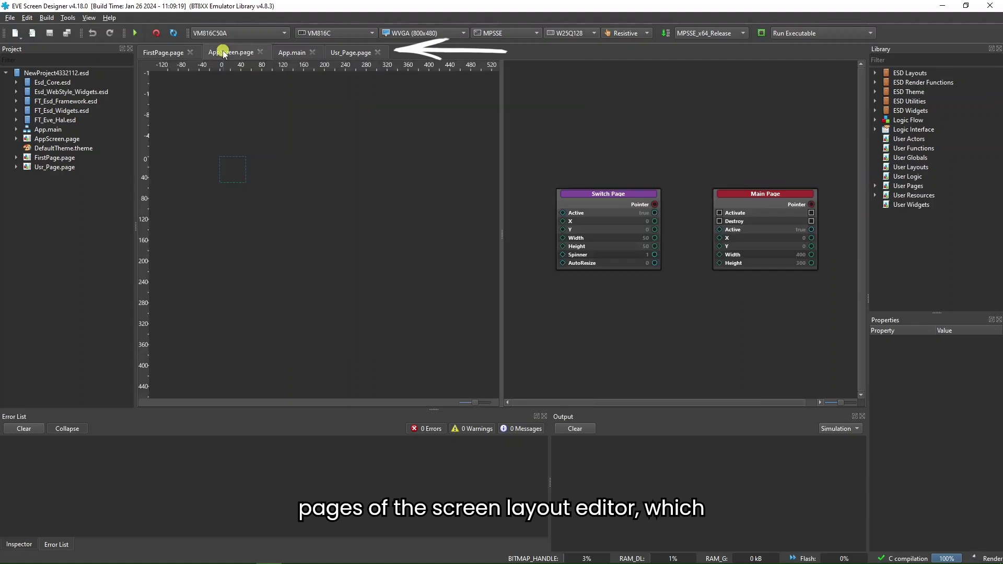
left_click(161, 51)
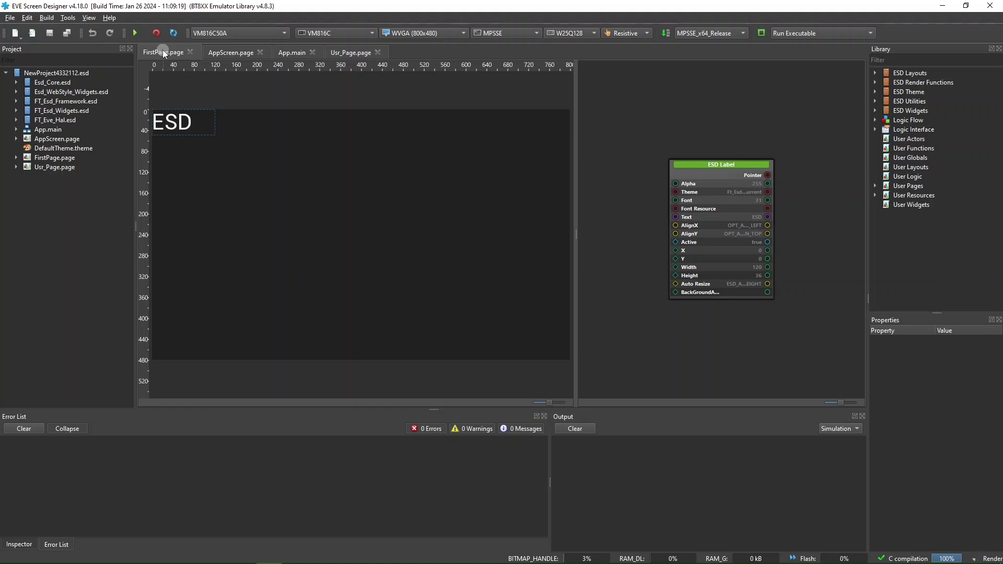
- Examine the project tree by expanding Esd_Core, Esd_WebStyle_Widgets, FT_Esd_Framework, FirstPage.page with its widgets, and Usr_Page.page
left_click(18, 83)
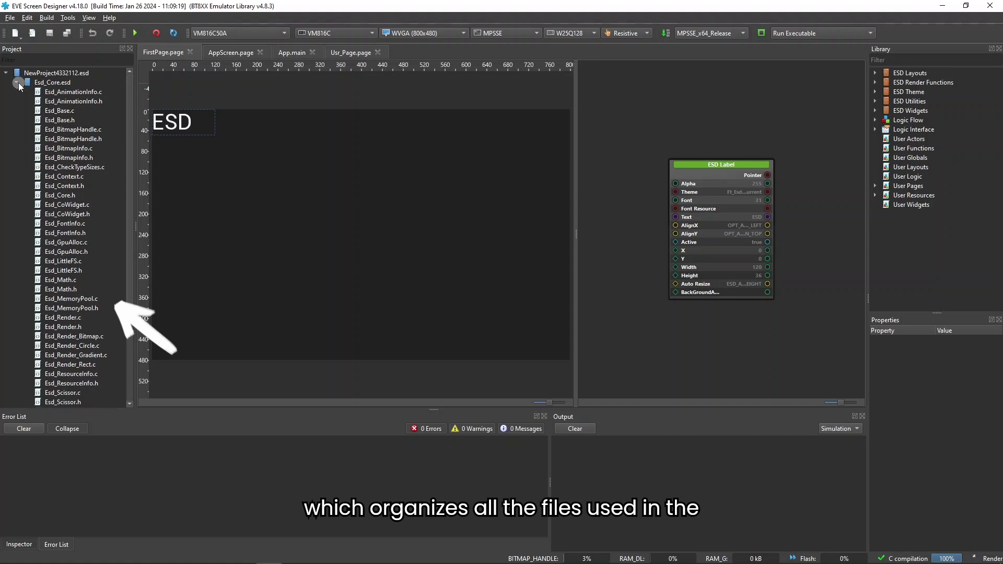
scroll(42, 114, "down", 5)
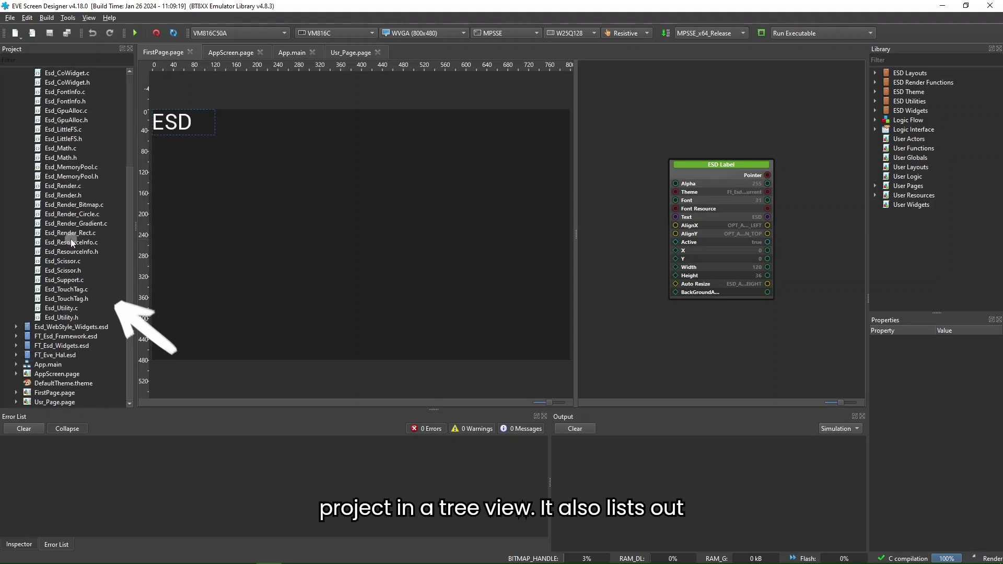
left_click(17, 328)
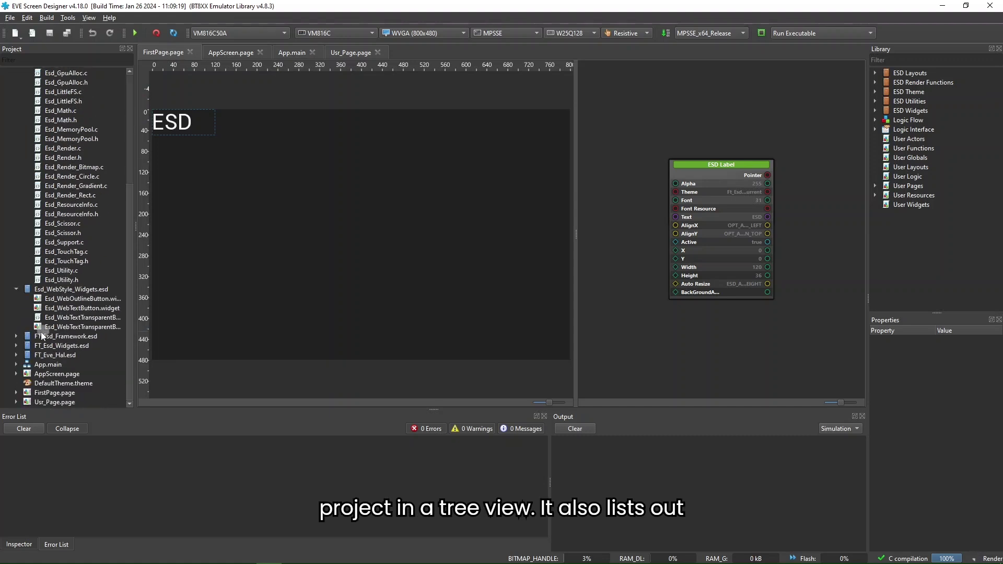
left_click(20, 335)
scroll(68, 337, "down", 12)
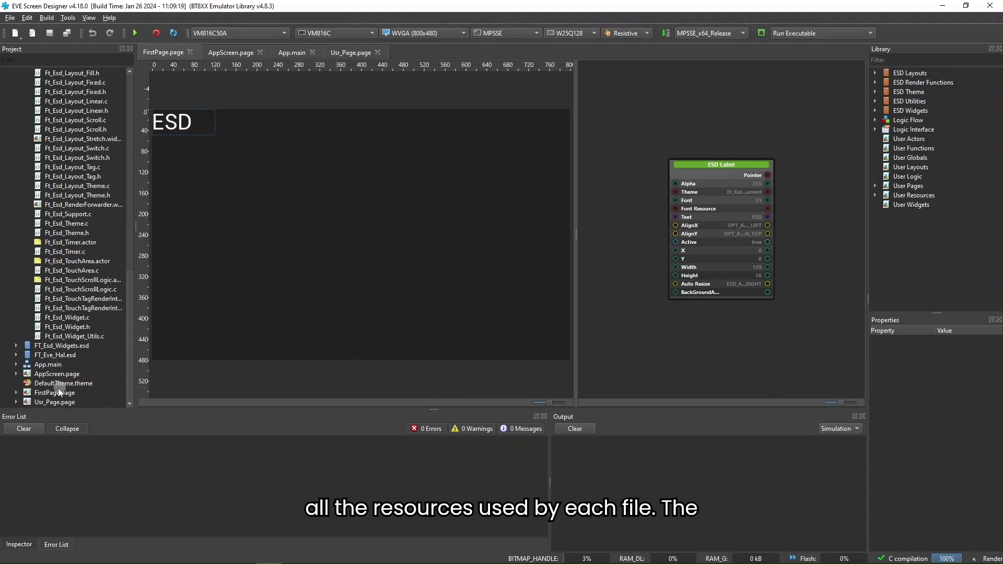
left_click(19, 394)
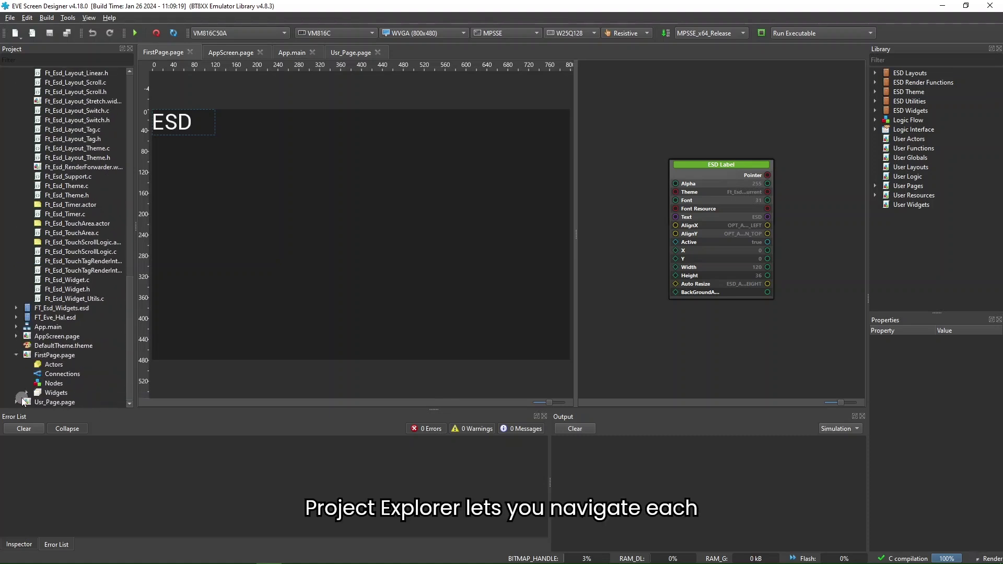
left_click(19, 400)
double_click(39, 365)
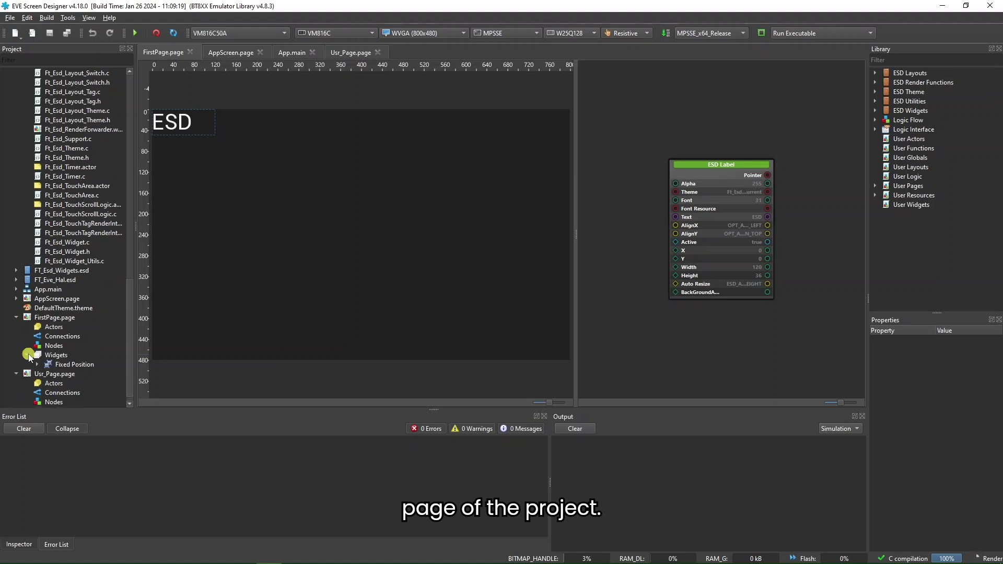
double_click(38, 366)
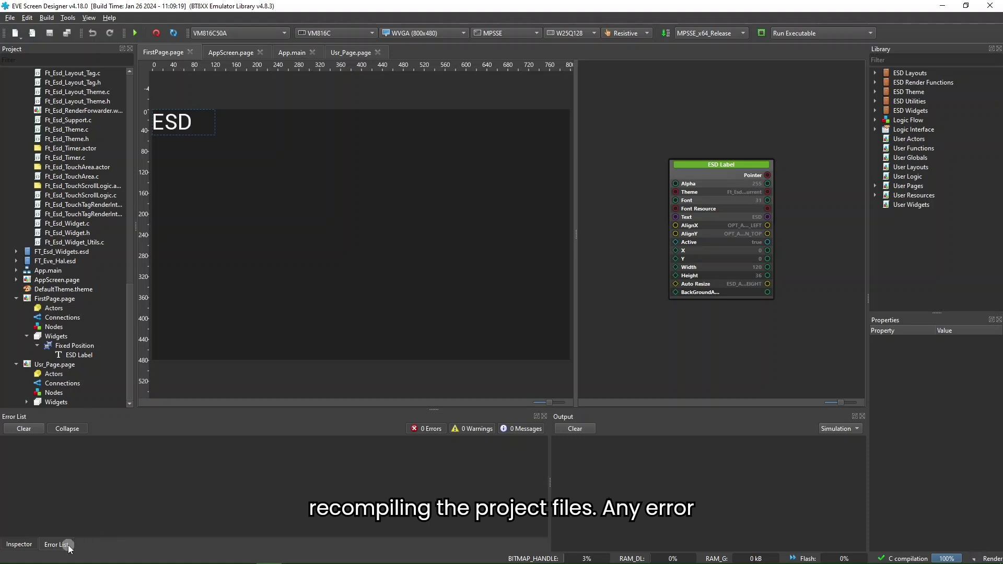
- Examine the display list commands of the current page in the Inspector
left_click(23, 545)
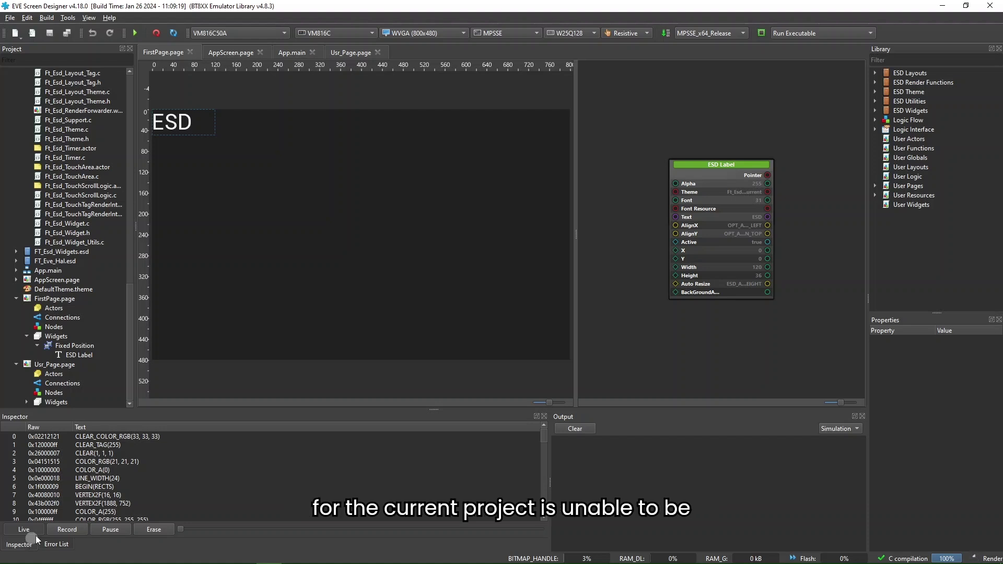
scroll(121, 482, "down", 14)
scroll(122, 482, "up", 13)
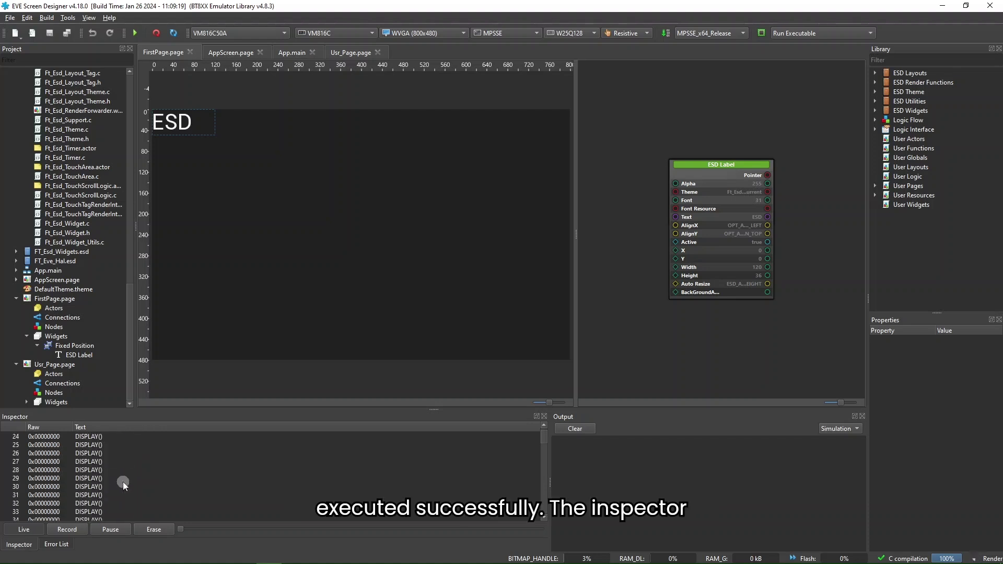
scroll(109, 514, "down", 2)
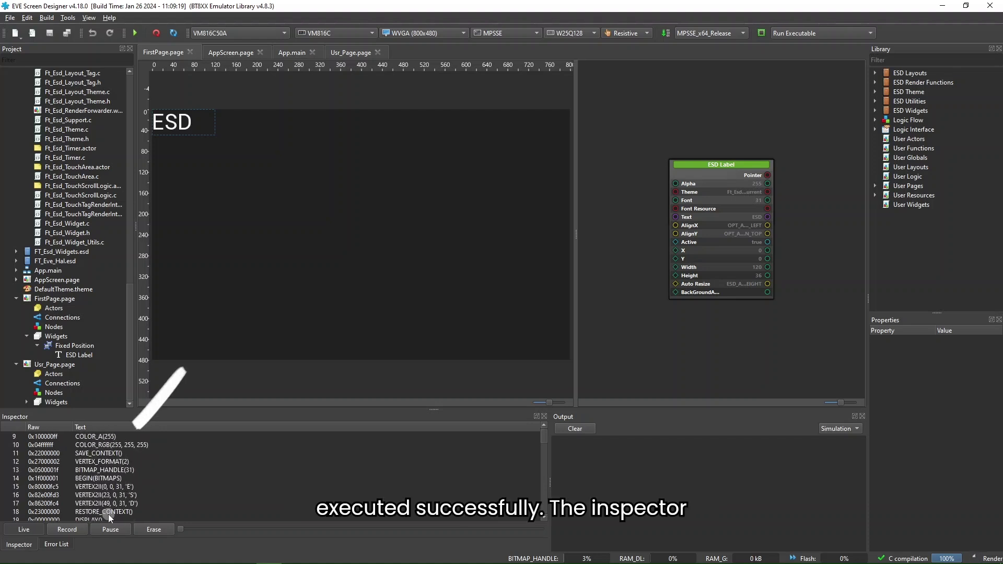
- Return to the error list and view the available output log types
left_click(67, 546)
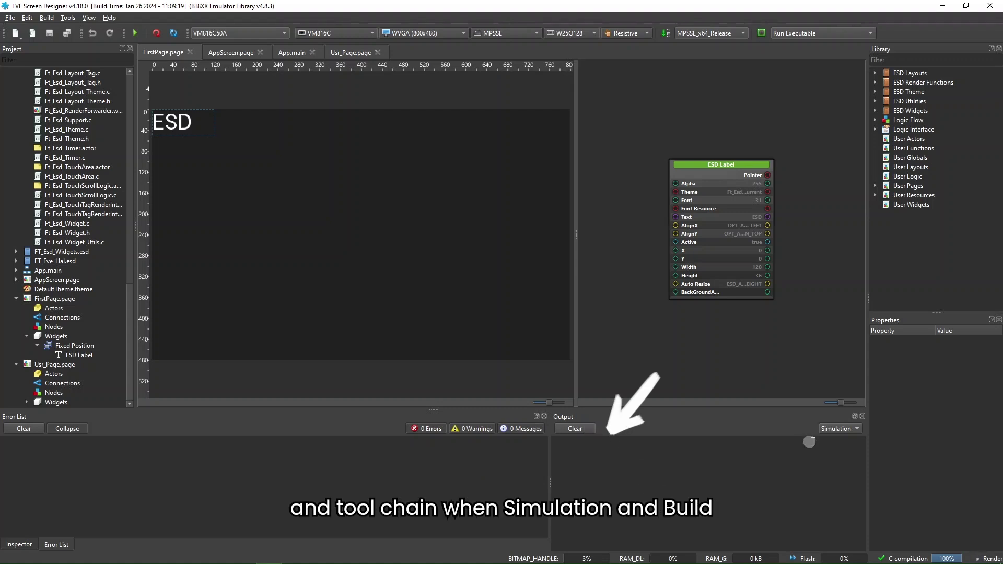
left_click(829, 430)
left_click(829, 430)
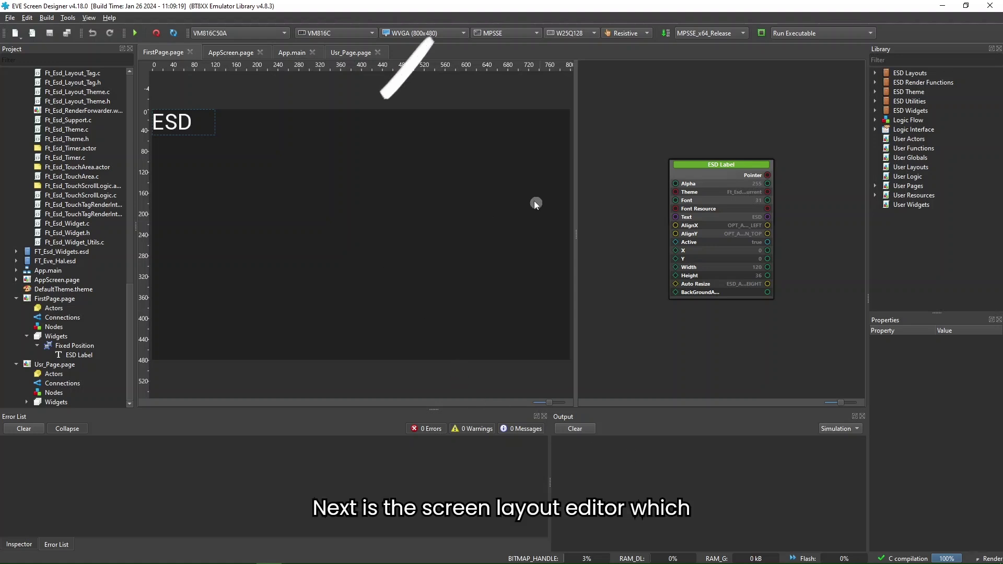
- Move the ESD Label on the page layout to about X 426, Y 49
left_click(183, 127)
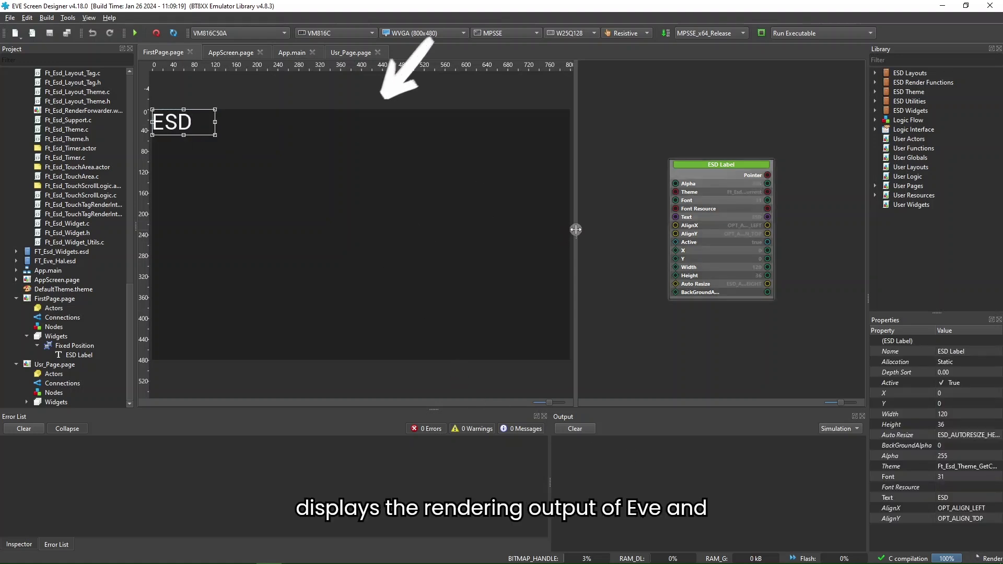
scroll(371, 242, "down", 2)
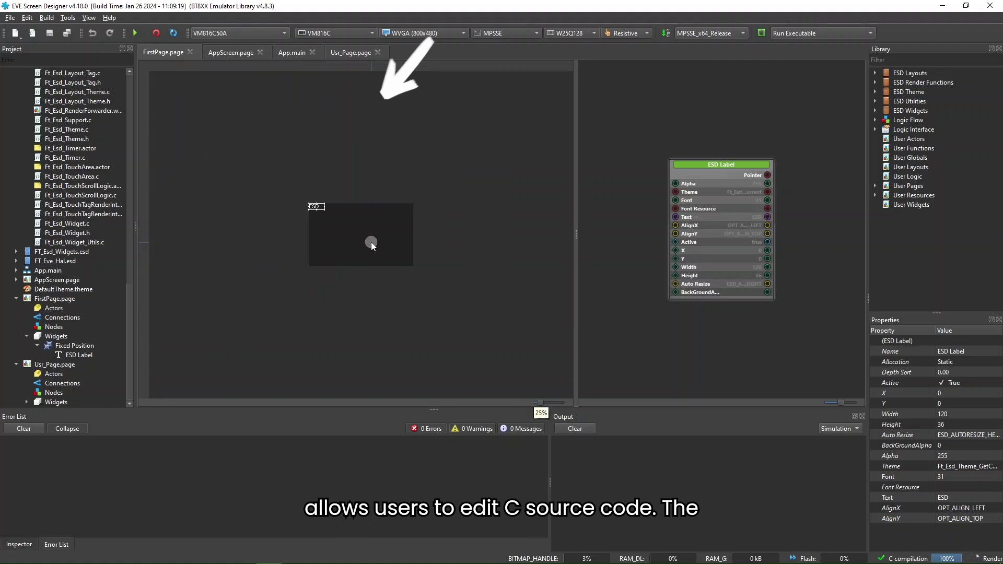
scroll(371, 242, "up", 2)
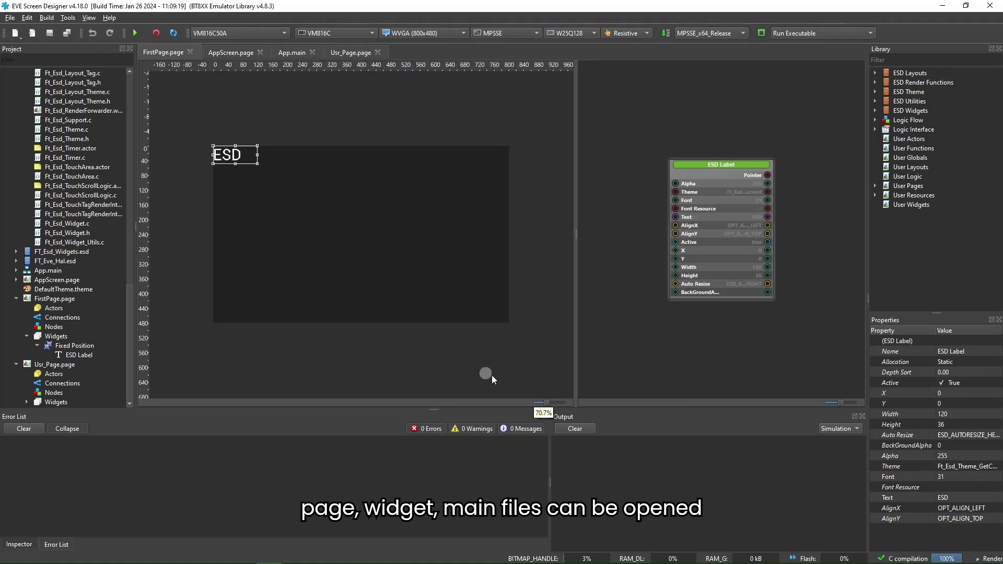
left_click_drag(547, 401, 546, 401)
left_click(503, 352)
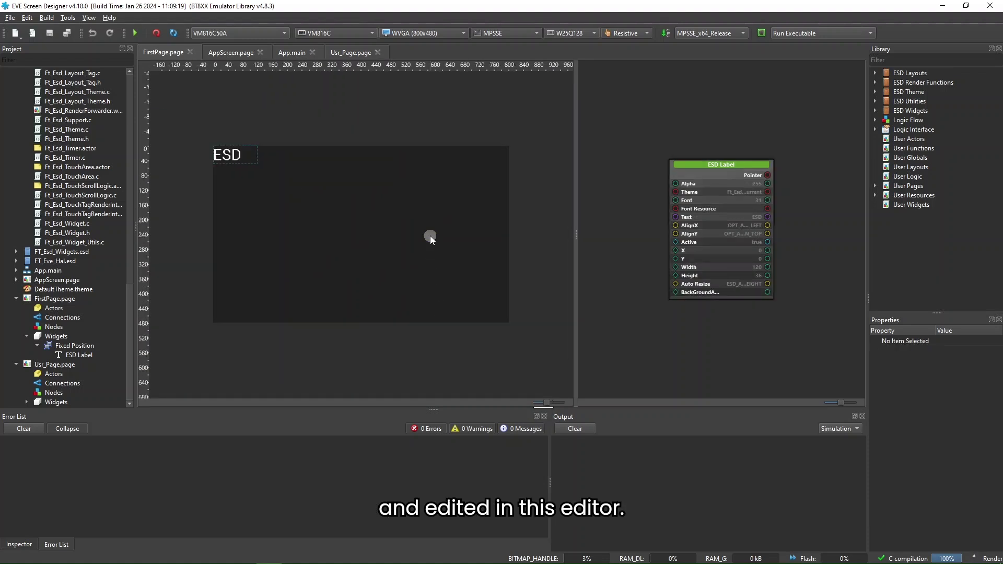
left_click(260, 158)
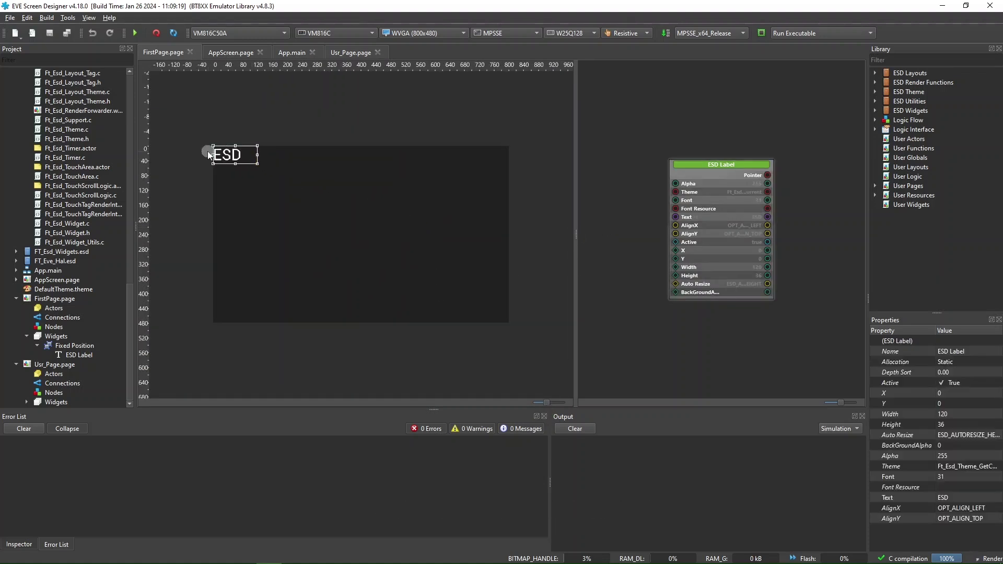
left_click_drag(222, 154, 393, 157)
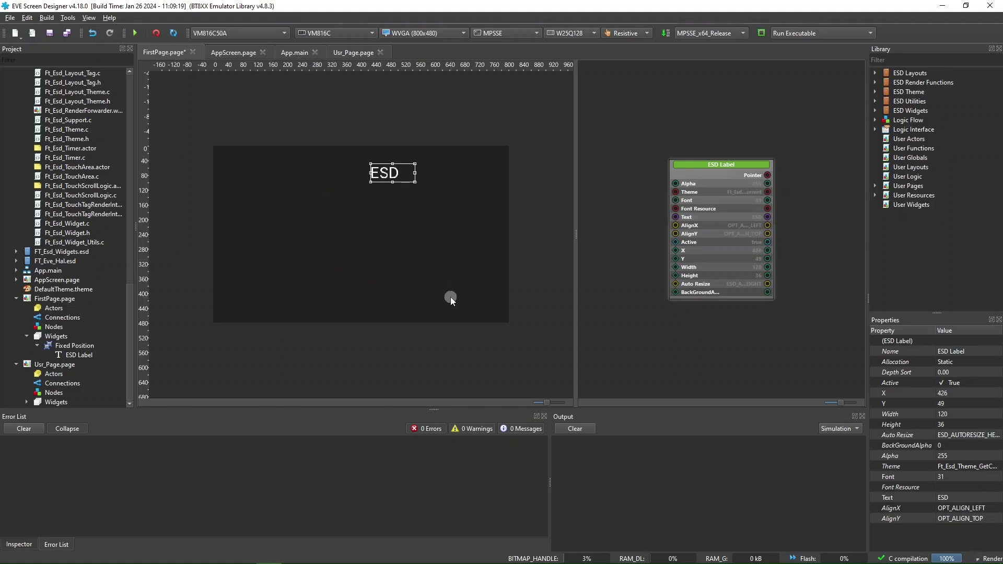
left_click(448, 296)
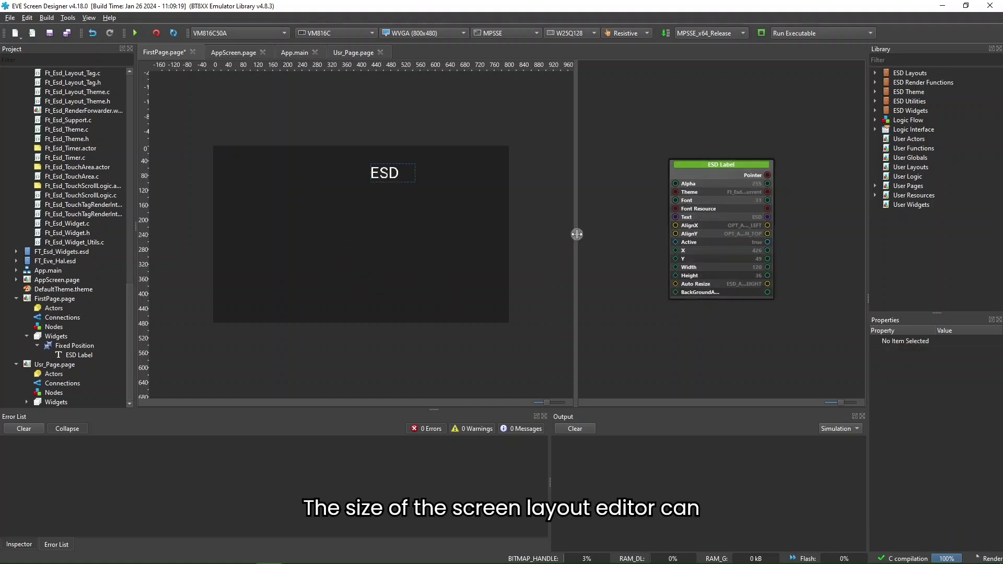
- Enlarge the logic node editor by narrowing the screen layout editor, and move the ESD Label and Fixed Position nodes apart
left_click_drag(576, 234, 409, 266)
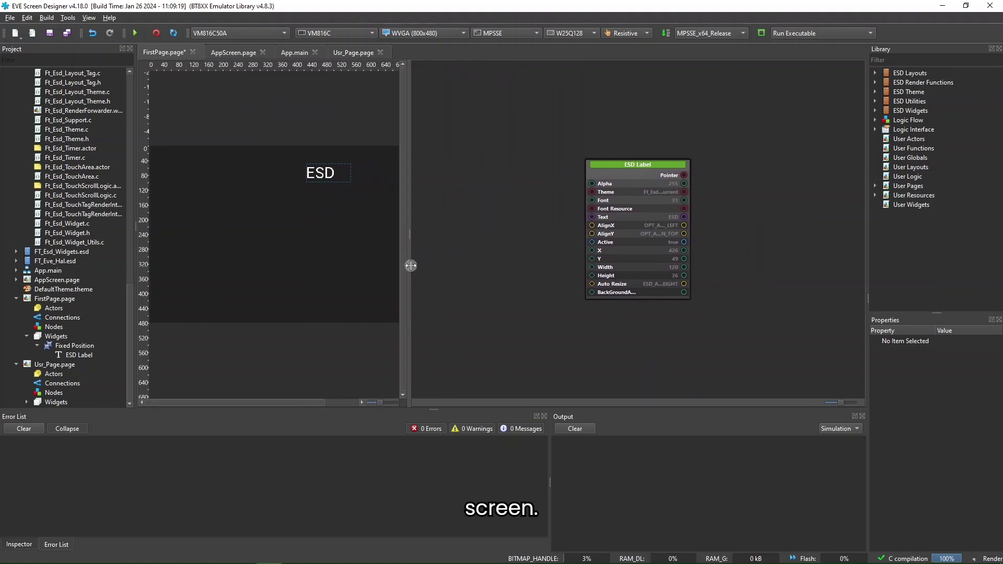
left_click(647, 239)
left_click_drag(647, 238, 548, 282)
left_click_drag(640, 201, 701, 285)
left_click(667, 219)
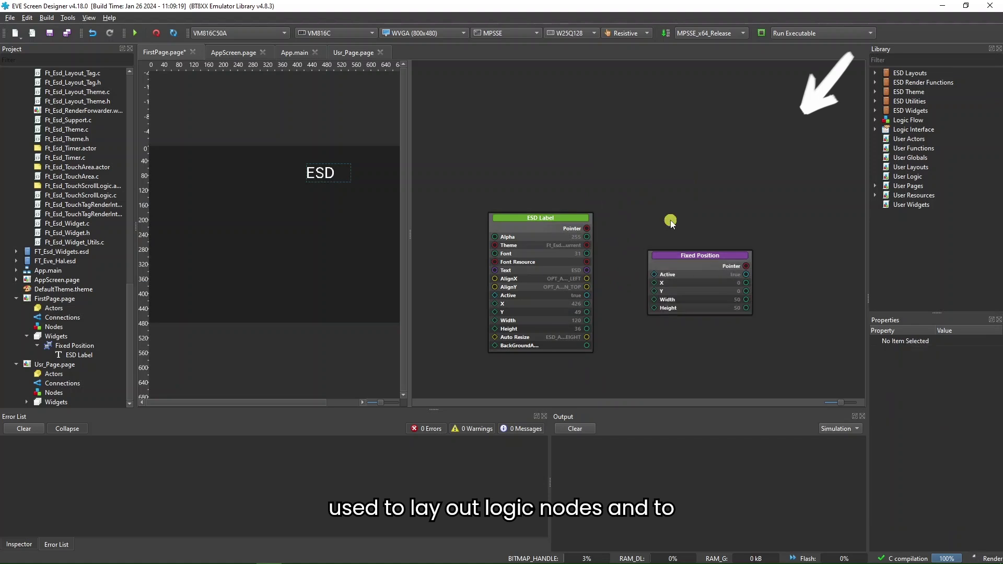
left_click(572, 265)
left_click(699, 343)
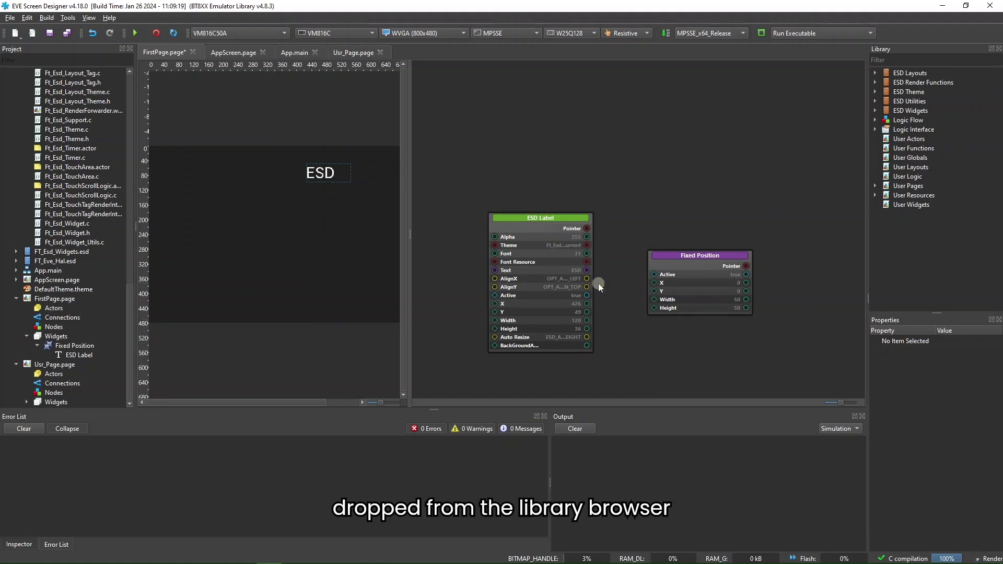
left_click(574, 285)
left_click(653, 296)
left_click(678, 335)
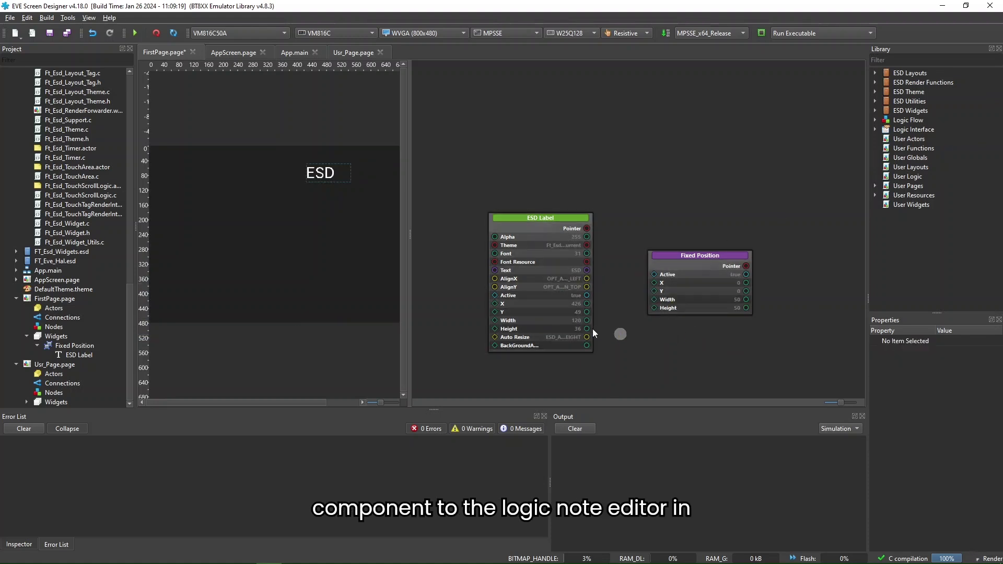
- Set the ESD Label's Active property to False
left_click(560, 323)
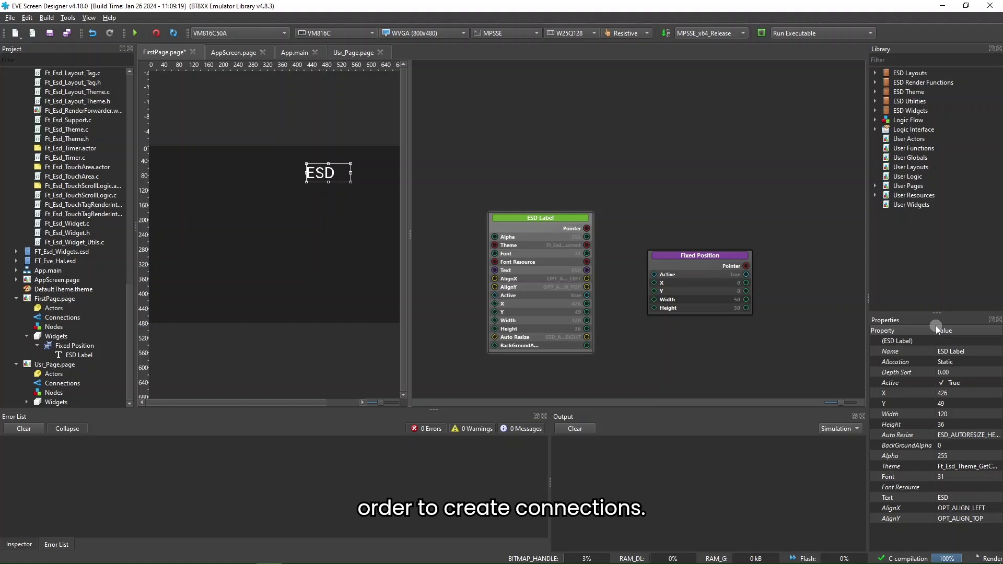
left_click(941, 383)
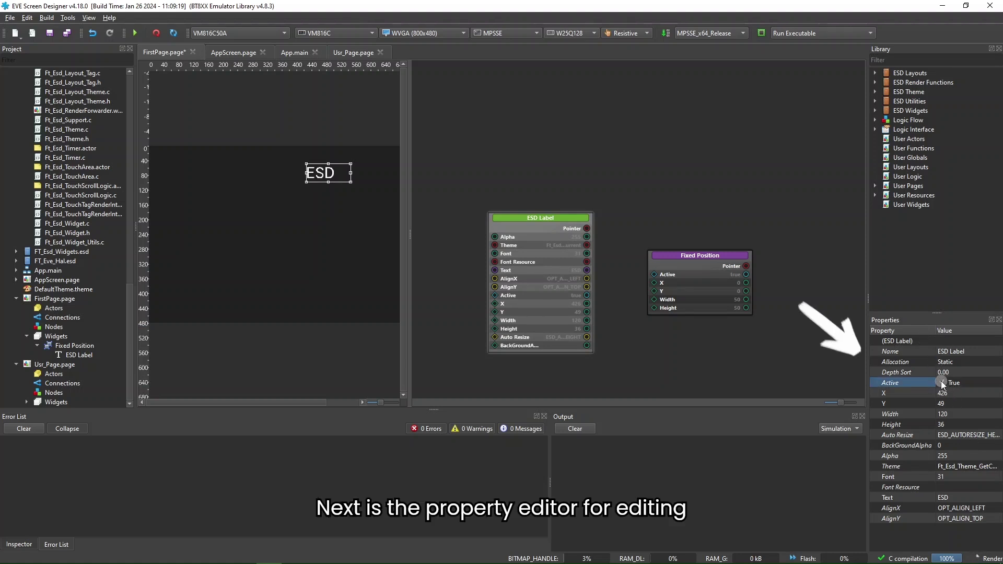
left_click(941, 382)
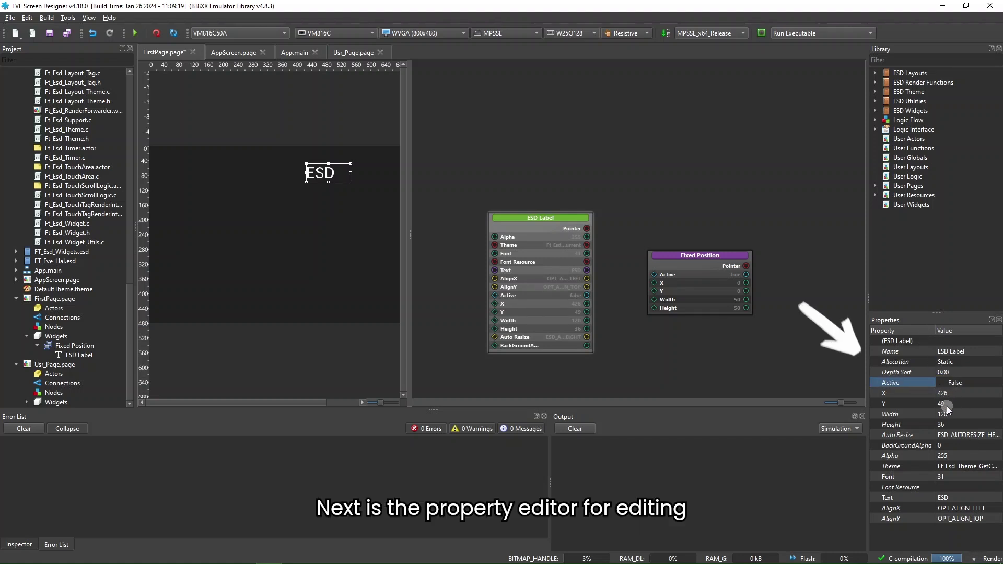
- Set the ESD Label's theme to DefaultTheme and its Auto Resize property to the width option
left_click(956, 466)
left_click(958, 476)
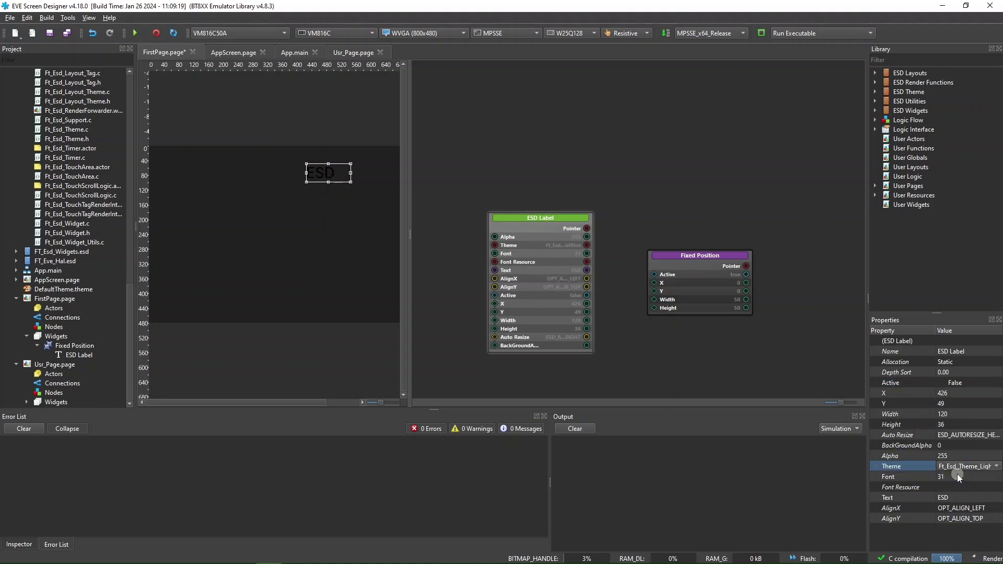
left_click(956, 467)
left_click(958, 440)
left_click(957, 437)
left_click(955, 424)
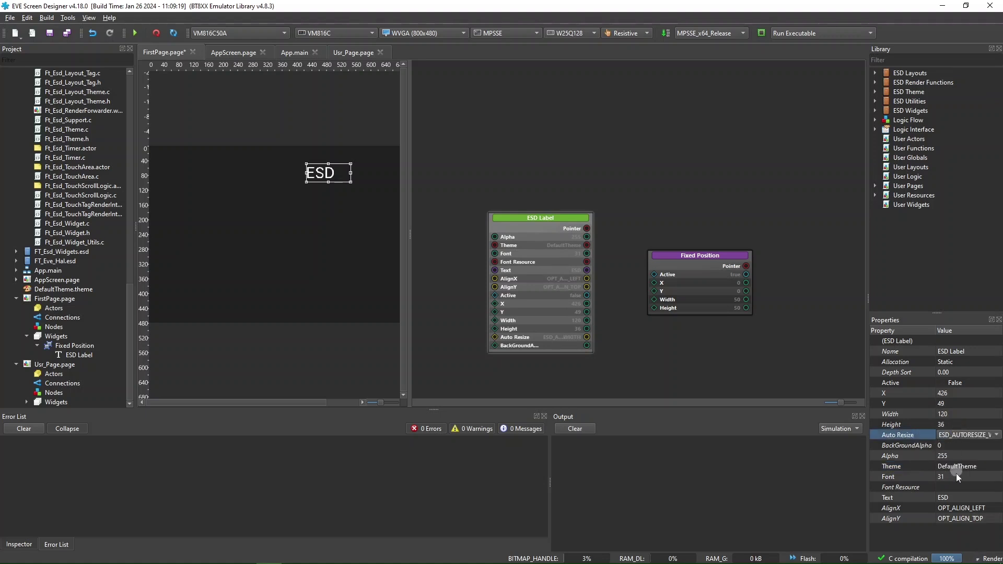
- Set both AlignX and AlignY of the ESD Label to OPT_ALIGN_CENTER
left_click(957, 508)
left_click(956, 508)
left_click(961, 526)
left_click(957, 518)
left_click(965, 535)
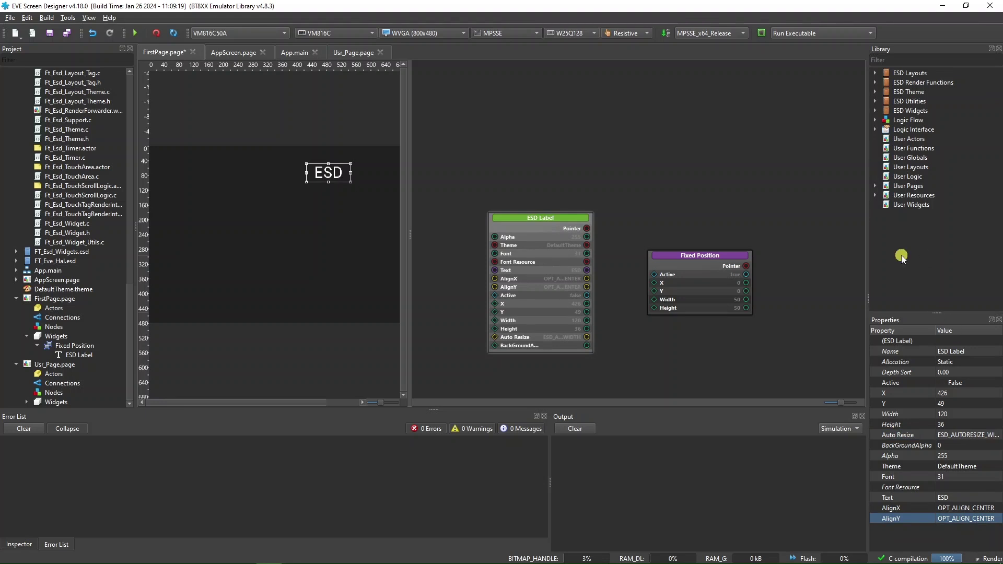
- Widen the screen layout editor and add an ESD Push Button from ESD Widgets to the page at about X 109, Y 182
left_click(877, 111)
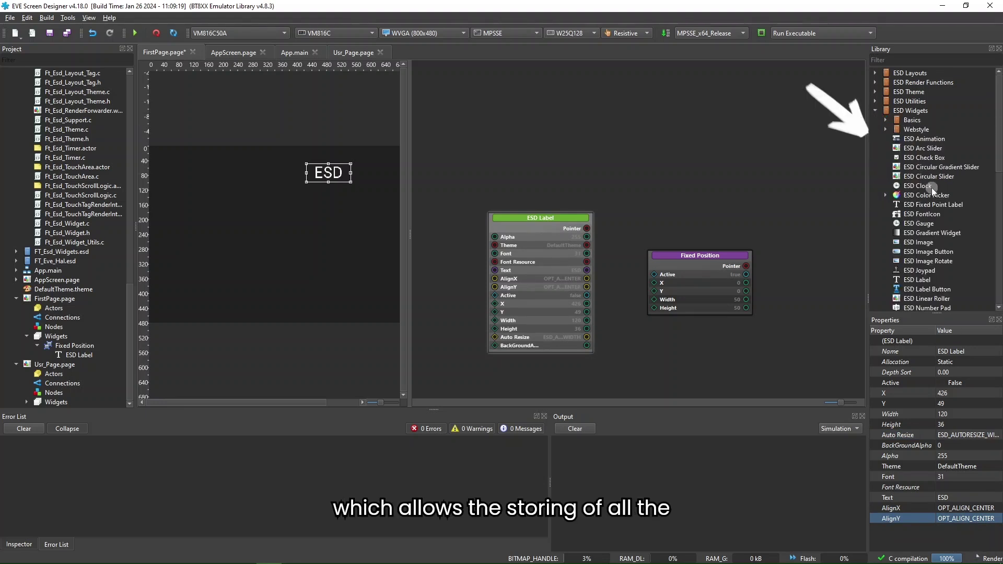
scroll(931, 187, "down", 6)
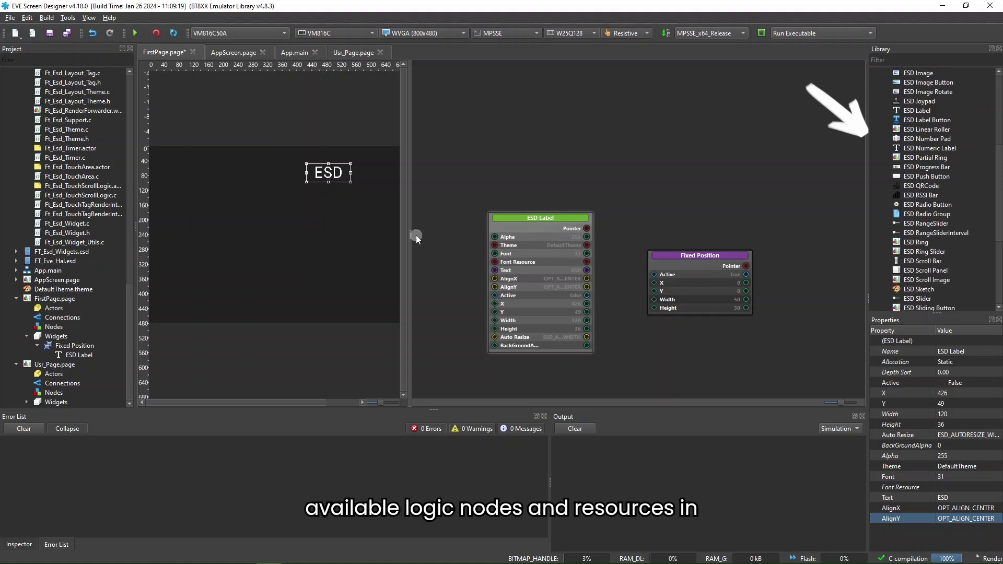
left_click_drag(410, 236, 527, 236)
scroll(915, 201, "down", 2)
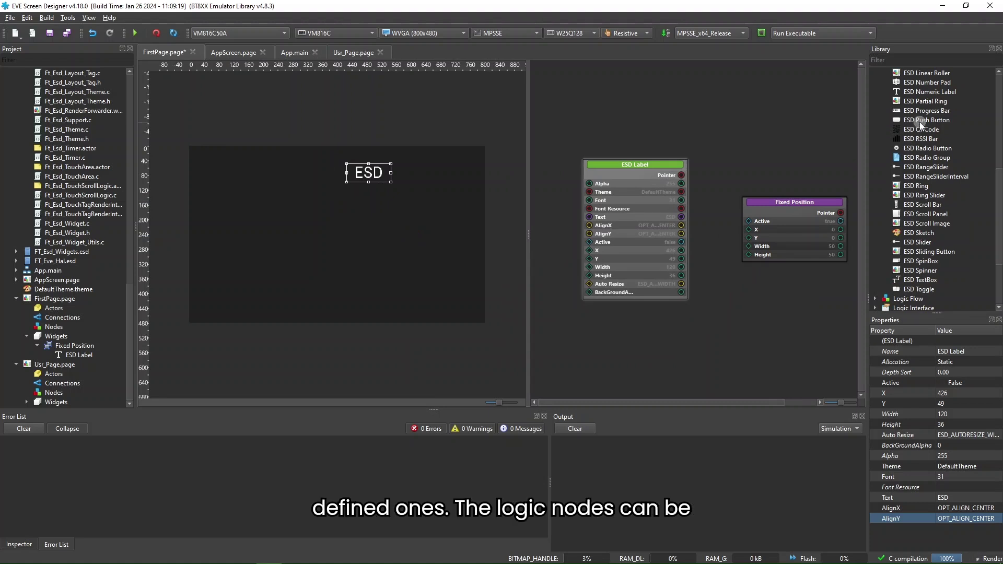
left_click_drag(920, 120, 302, 213)
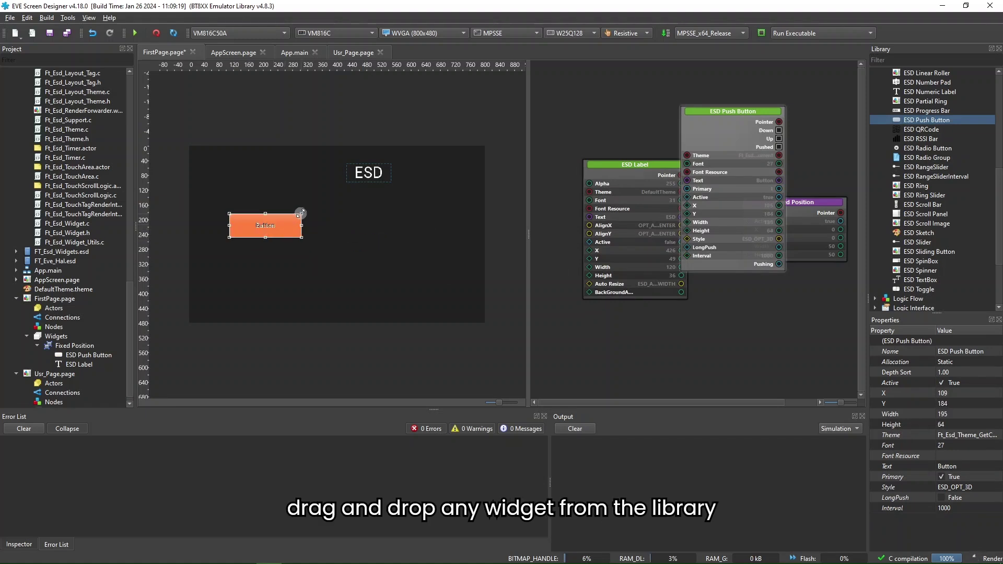
- Add an ESD Clock from the library to the page at about X 397, Y 221
scroll(915, 235, "up", 2)
scroll(914, 235, "up", 4)
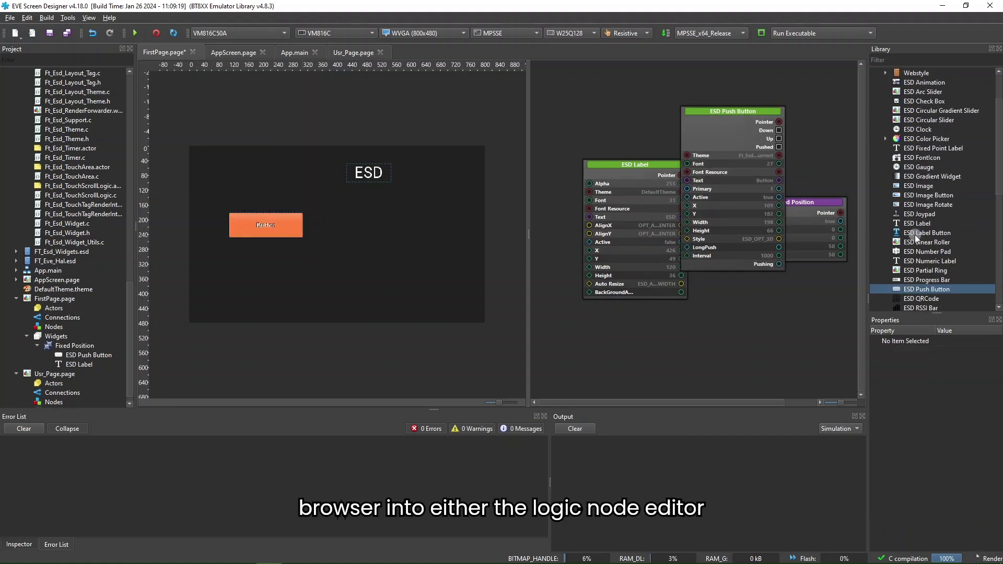
left_click_drag(923, 129, 422, 306)
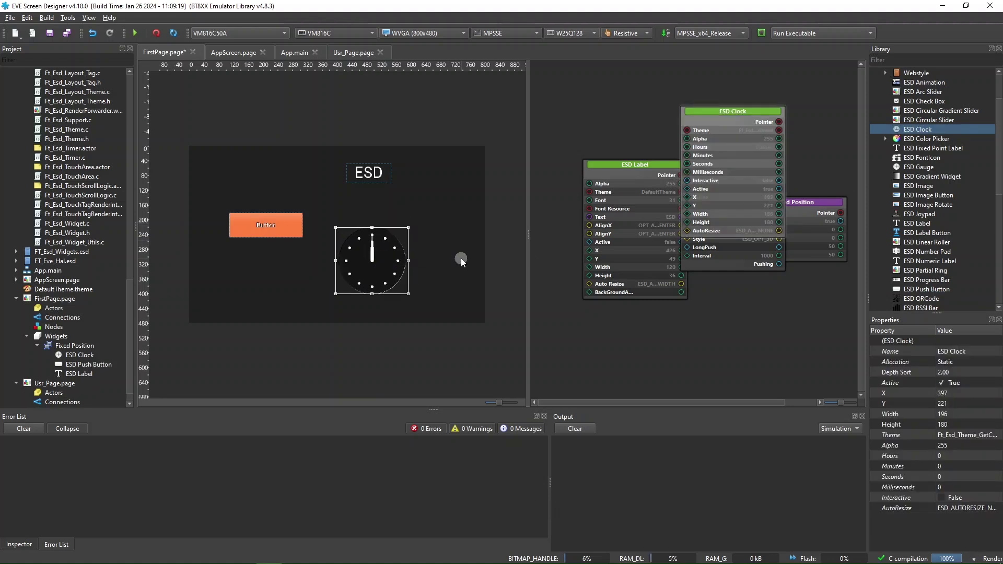
left_click(498, 244)
- Examine the library's logic, user, basic widget, ESD Layouts and ESD Render Functions categories by expanding them
scroll(941, 179, "down", 10)
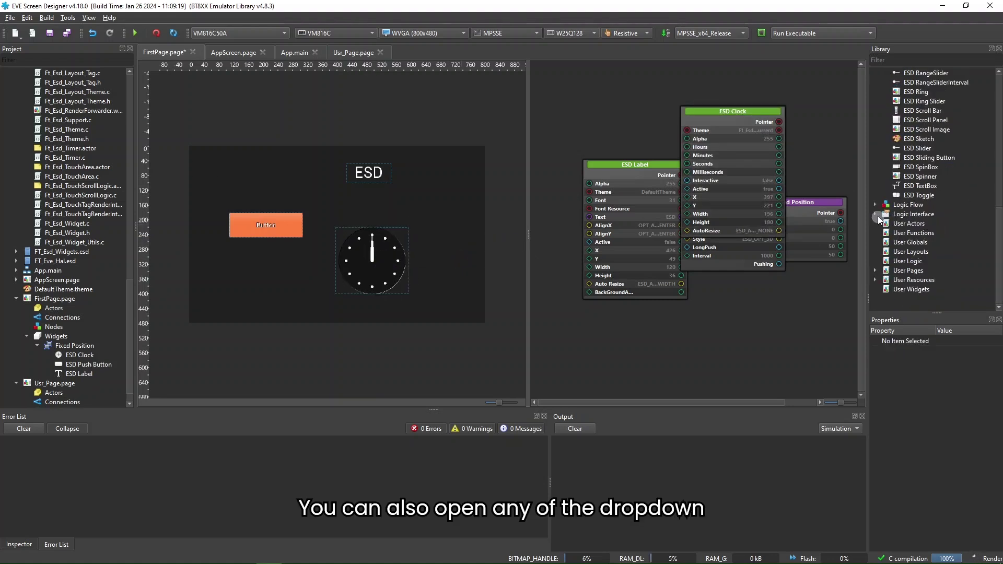
left_click(881, 281)
scroll(949, 236, "up", 8)
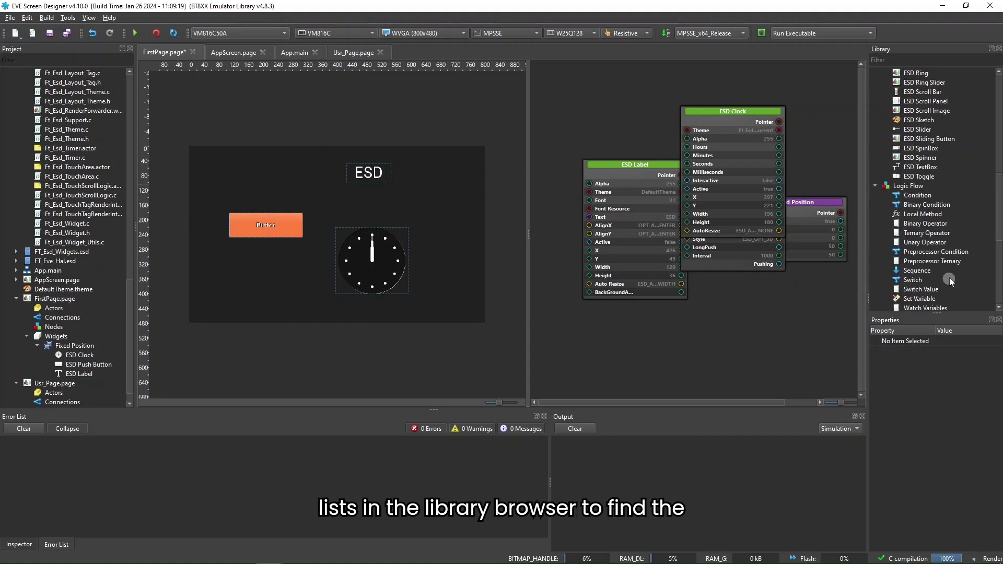
left_click(884, 119)
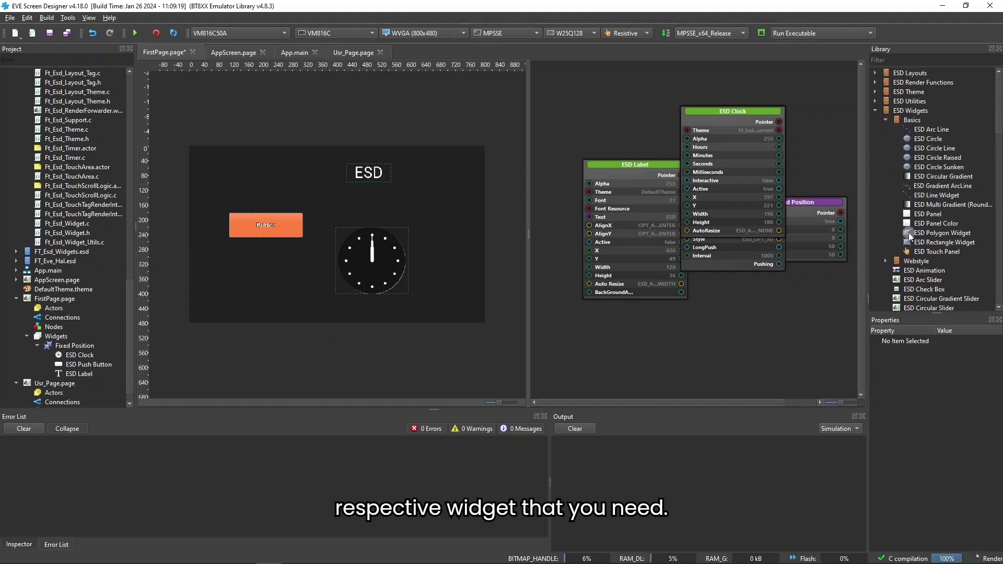
left_click(874, 73)
left_click(875, 195)
left_click(875, 233)
left_click(885, 204)
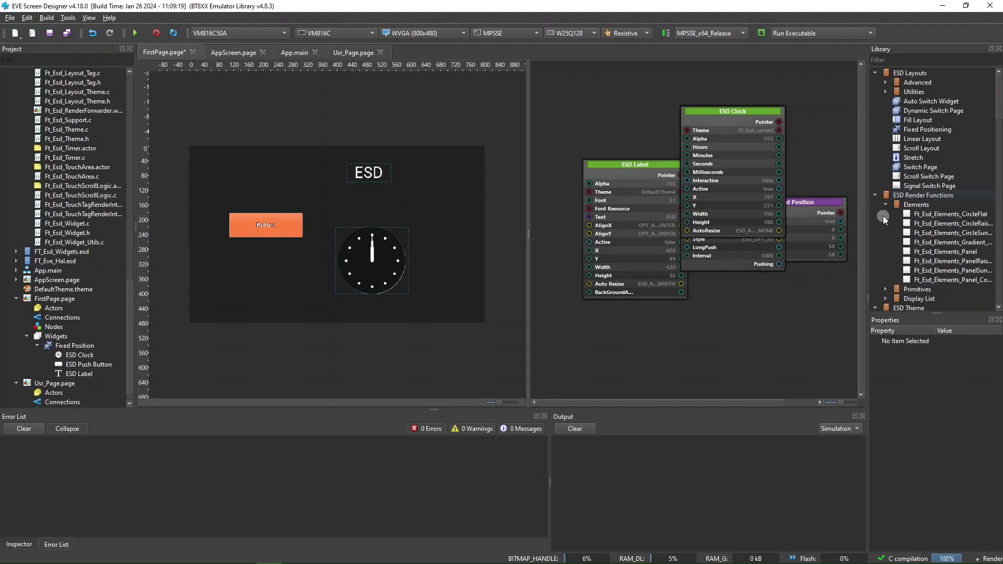
scroll(885, 215, "down", 3)
scroll(888, 204, "down", 5)
left_click(874, 176)
scroll(887, 188, "down", 15)
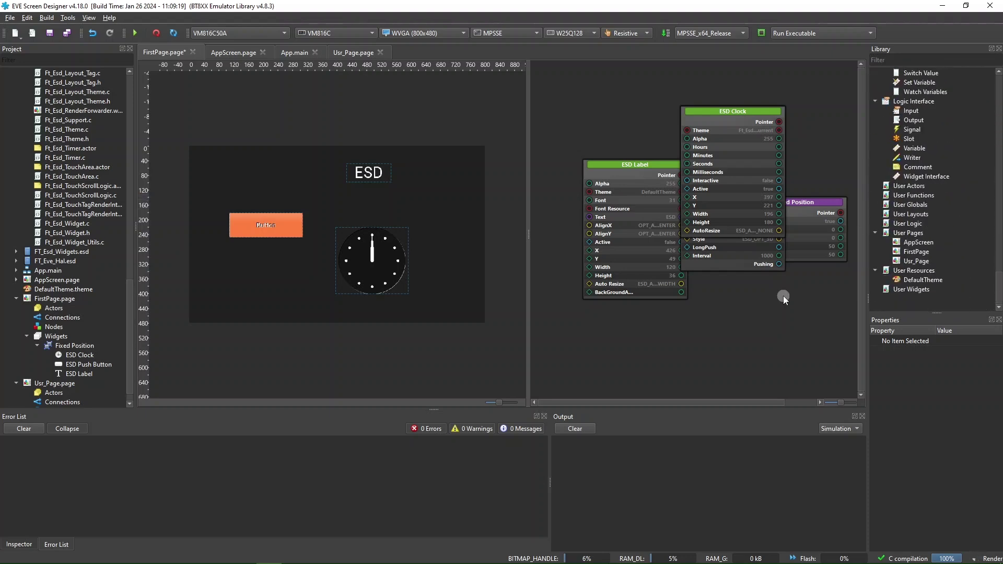
- Rearrange the overlapping nodes so ESD Clock and ESD Push Button sit side by side below ESD Label and Fixed Position
left_click(658, 210)
left_click_drag(741, 163, 644, 369)
left_click_drag(740, 174, 760, 348)
scroll(759, 348, "down", 2)
left_click(782, 255)
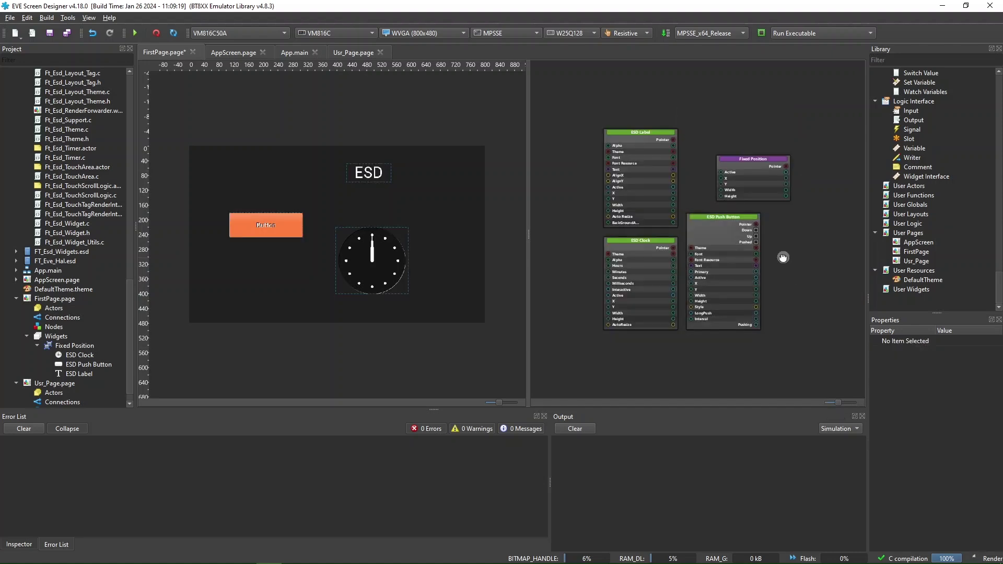
left_click_drag(758, 180, 776, 125)
left_click_drag(637, 185, 625, 132)
scroll(676, 309, "up", 2)
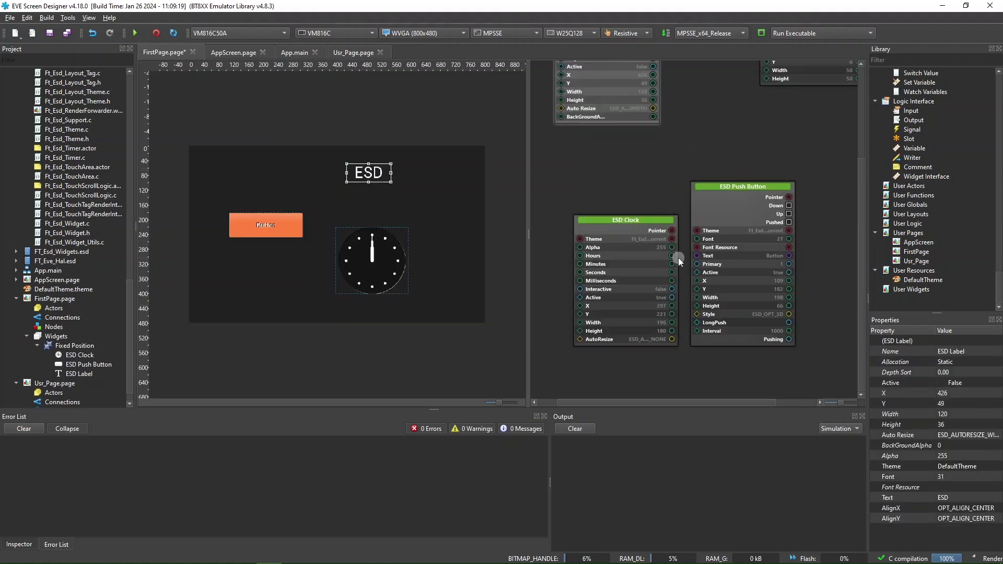
- Connect the ESD Clock's X, Y and Pointer outputs to the ESD Push Button's Text, Y and Theme inputs, spacing the two nodes apart
left_click(674, 309)
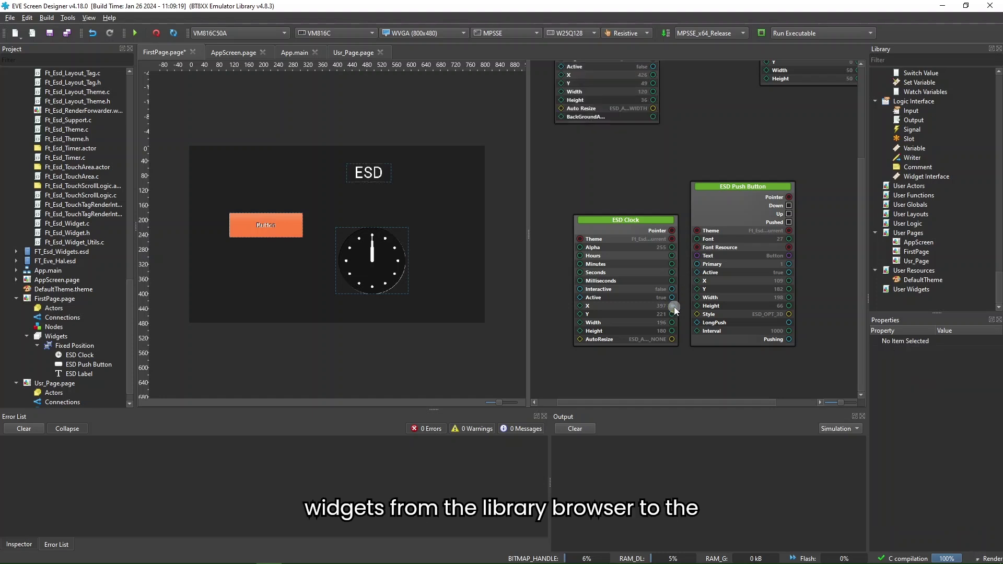
left_click_drag(672, 306, 698, 256)
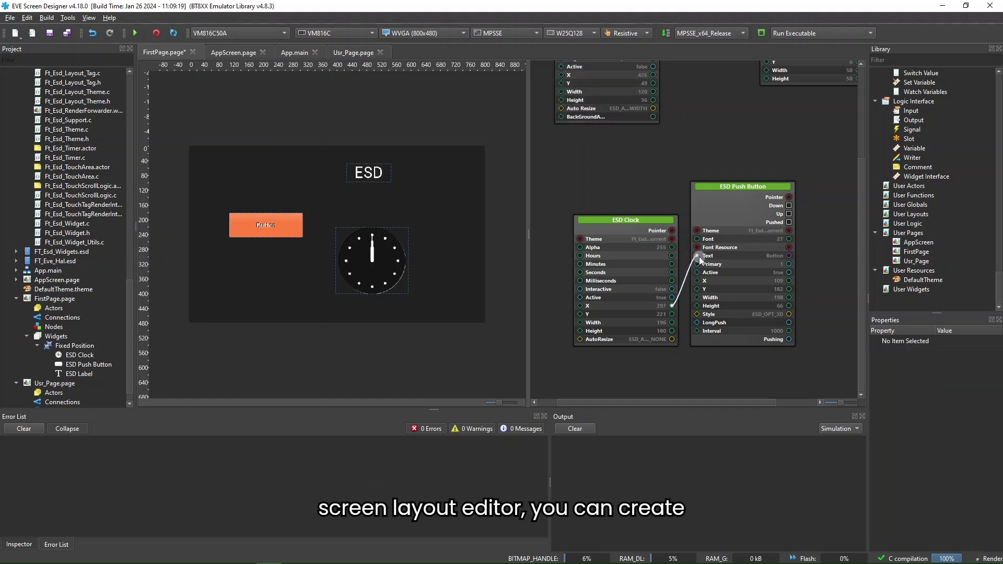
left_click_drag(672, 314, 701, 291)
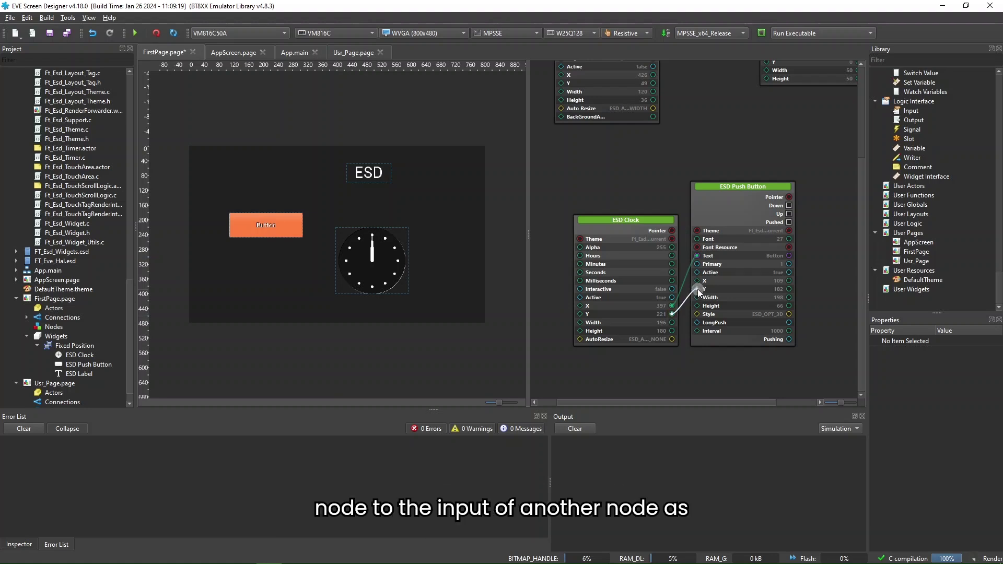
left_click_drag(697, 290, 644, 260)
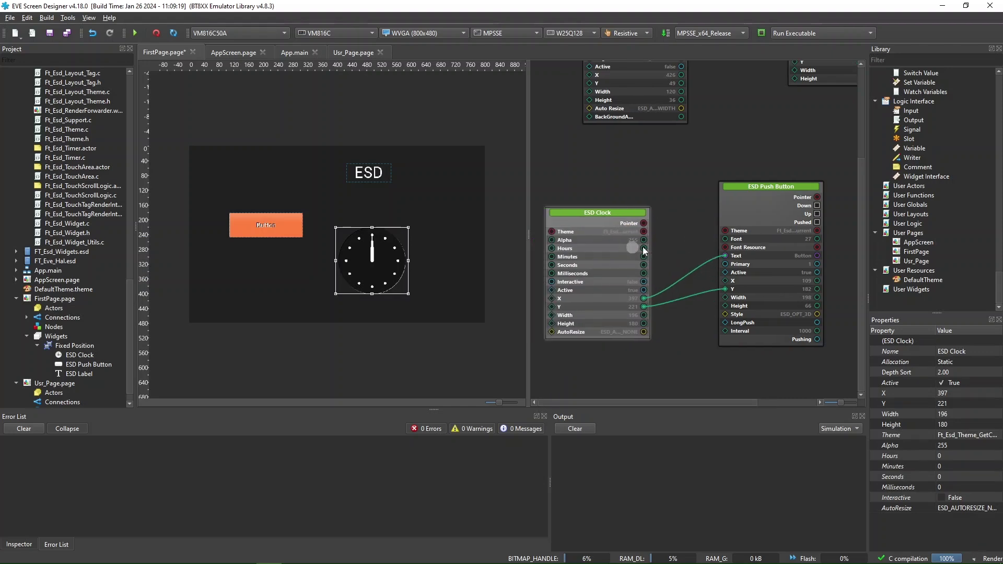
left_click_drag(741, 208, 776, 208)
left_click(657, 216)
left_click_drag(642, 223, 732, 230)
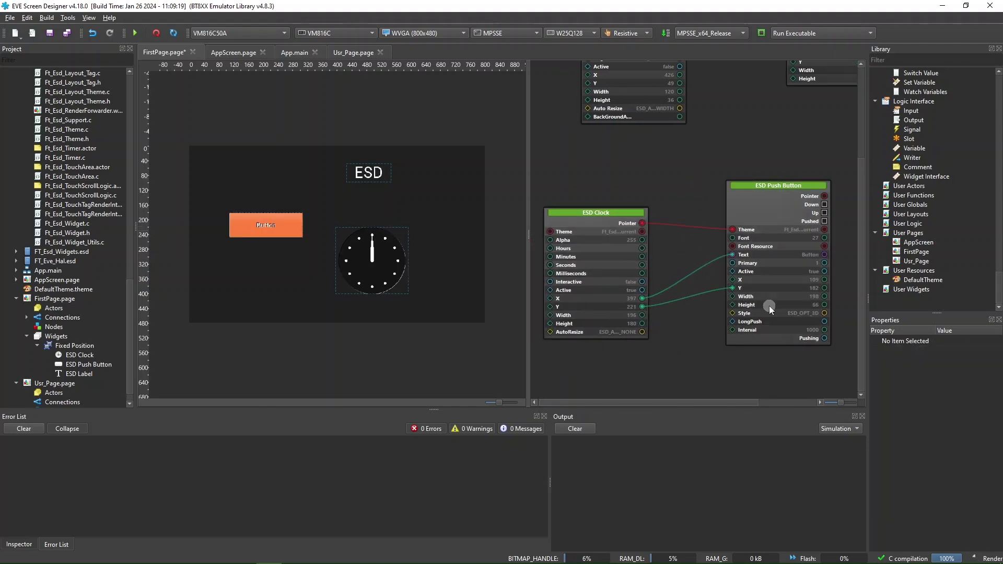
- Move the ESD Push Button node lower and shift the ESD Clock node slightly away from it
left_click_drag(768, 305, 773, 355)
left_click_drag(592, 242, 579, 235)
scroll(633, 293, "down", 2)
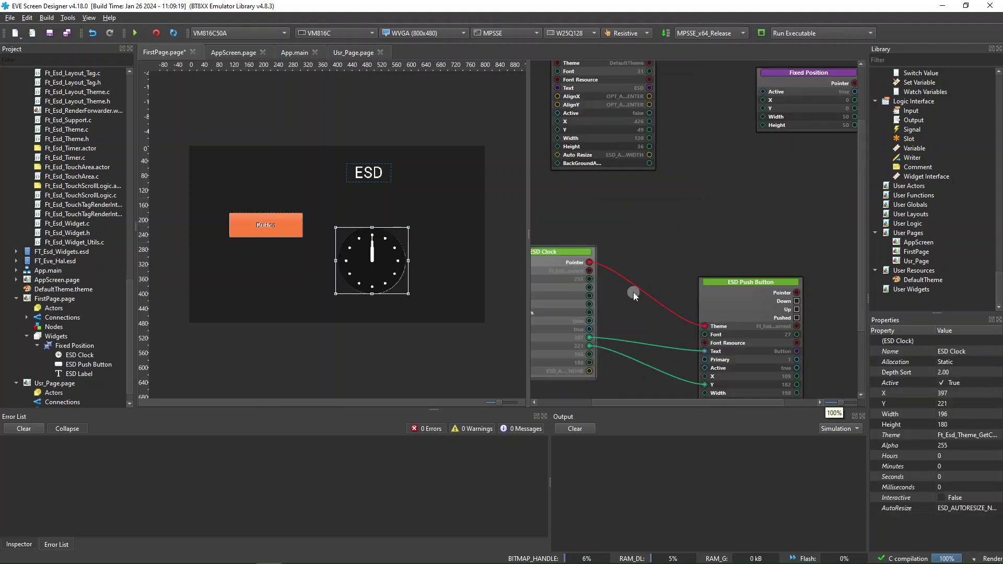
- Examine the connections between the ESD Clock and ESD Push Button nodes, including the properties of the Text and Y links
left_click(656, 277)
scroll(700, 219, "up", 5)
scroll(704, 220, "down", 2)
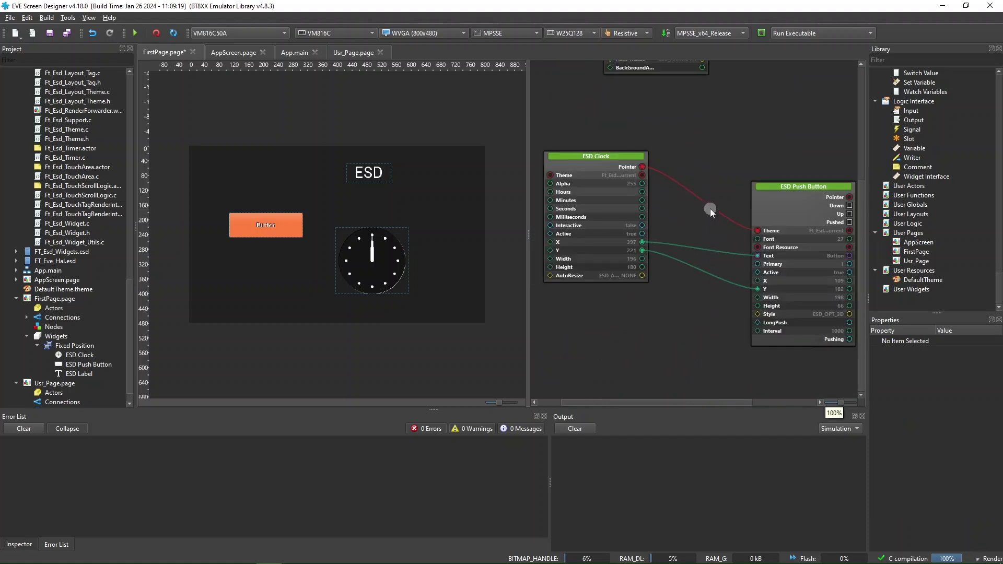
left_click(710, 208)
left_click(731, 252)
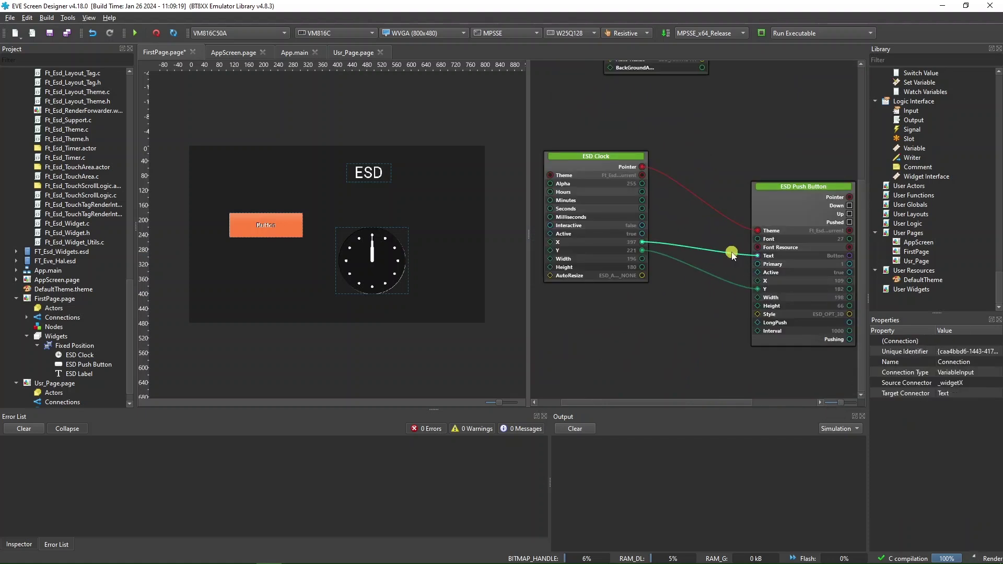
left_click(728, 283)
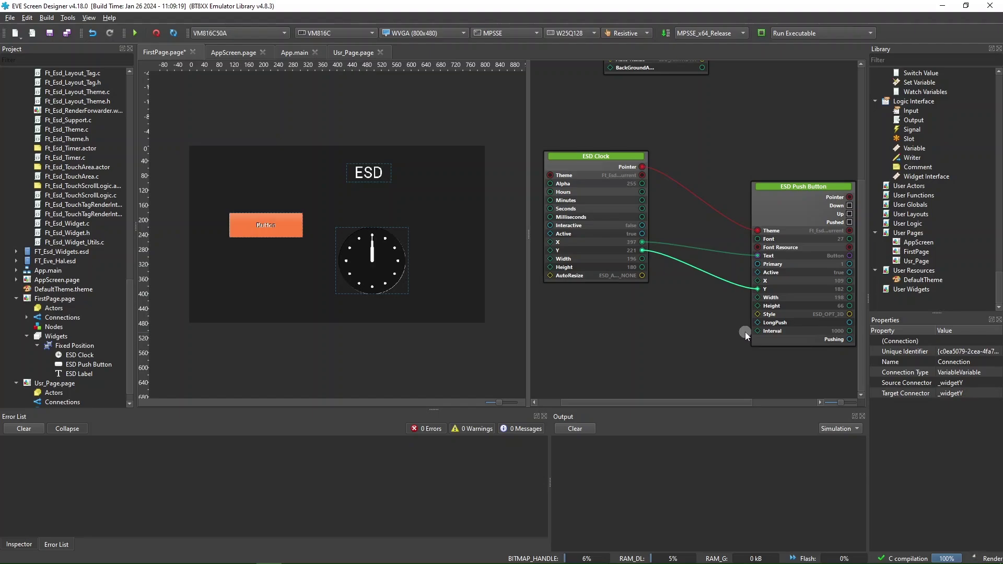
left_click(745, 336)
scroll(704, 208, "down", 2)
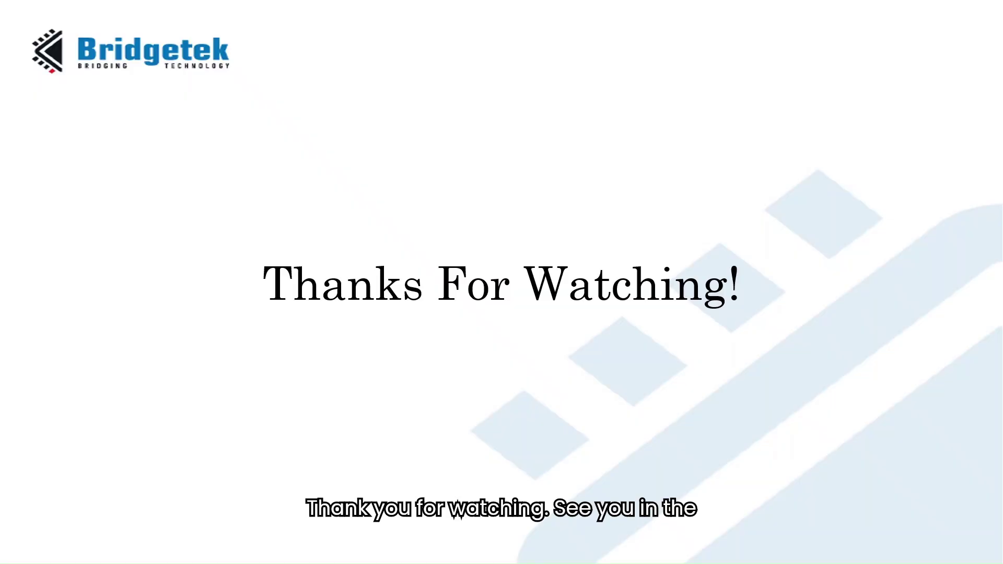